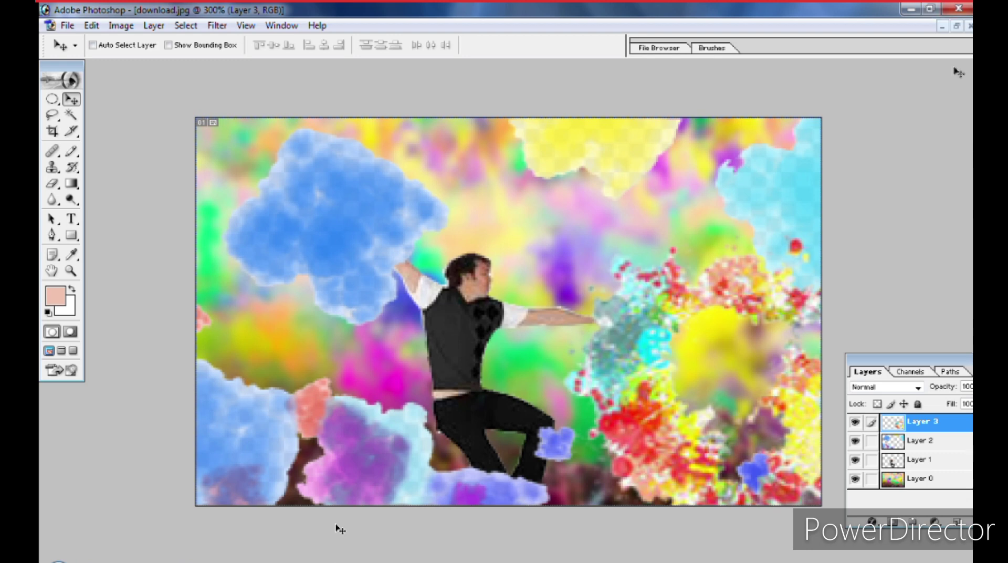
- Restore the poster and jumping-man images to windows and minimize the splash and smoke images
click(956, 26)
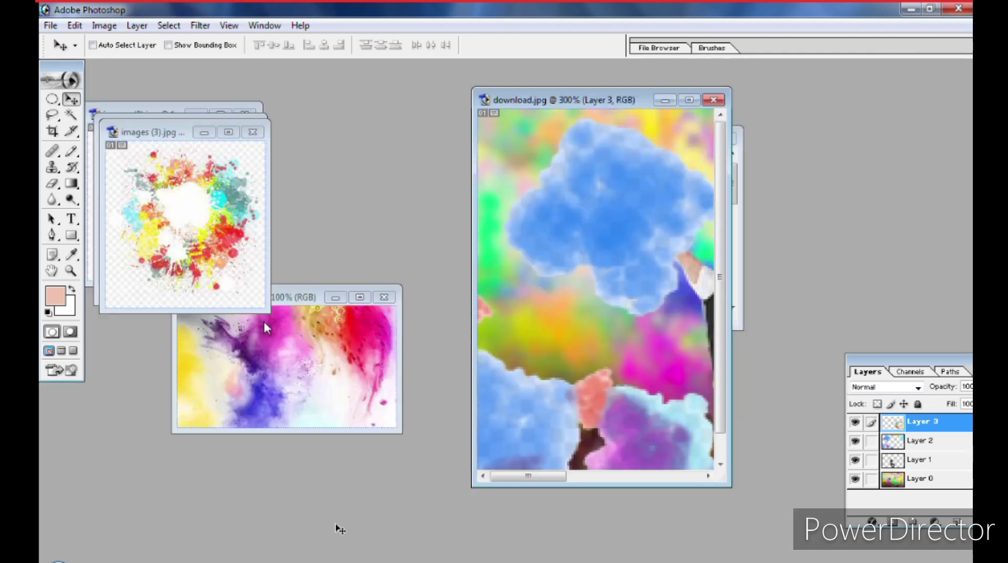
click(178, 269)
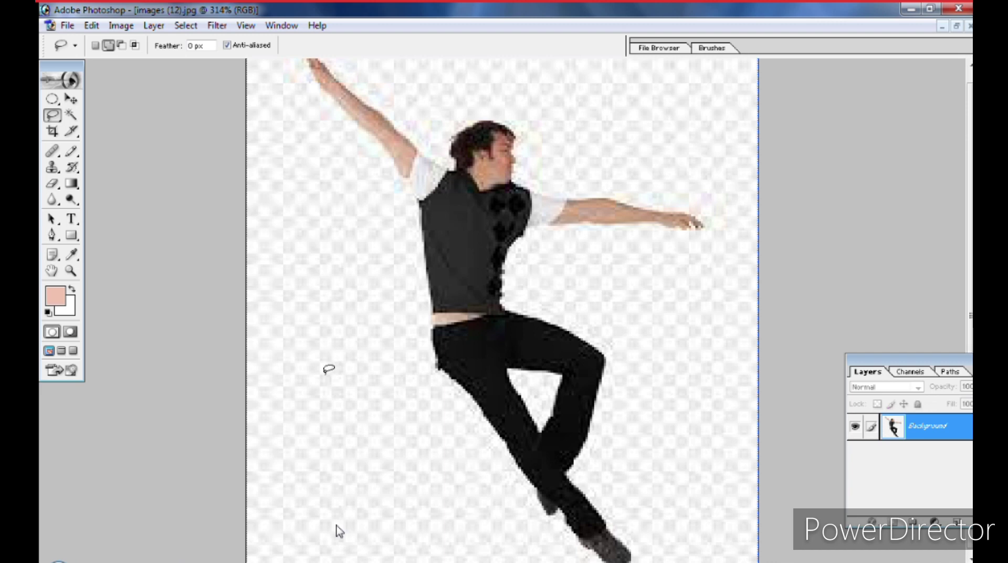
click(954, 27)
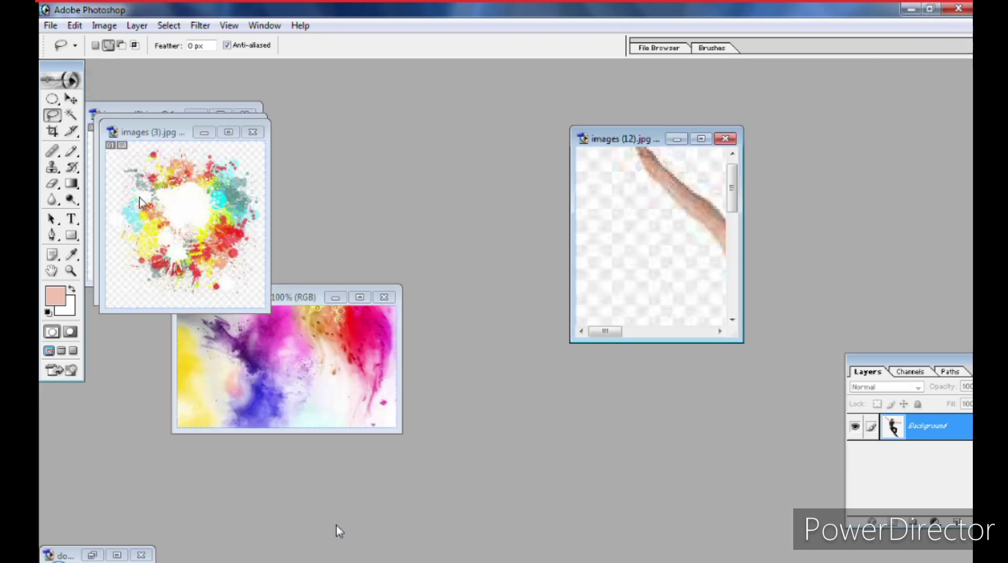
click(204, 131)
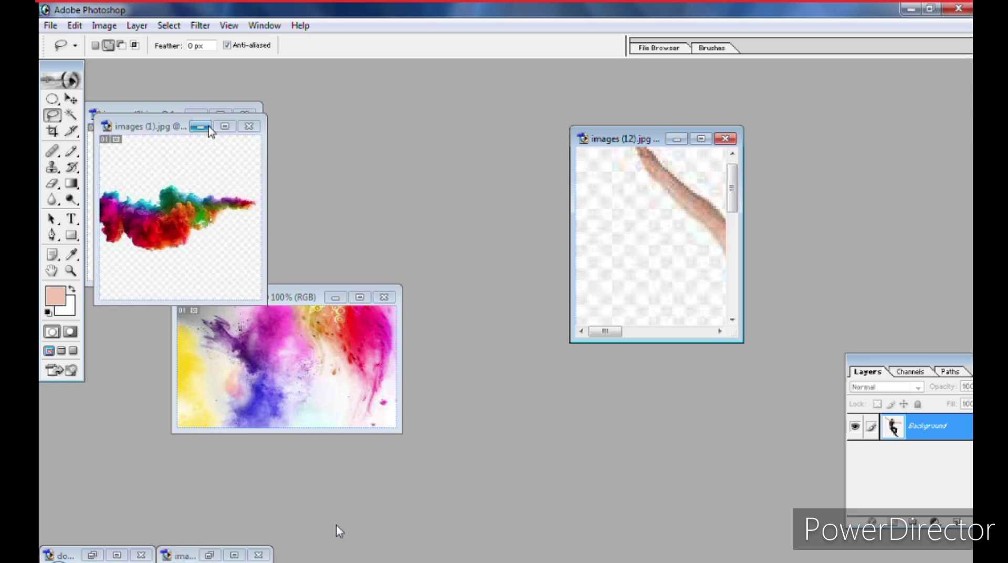
click(205, 130)
click(196, 112)
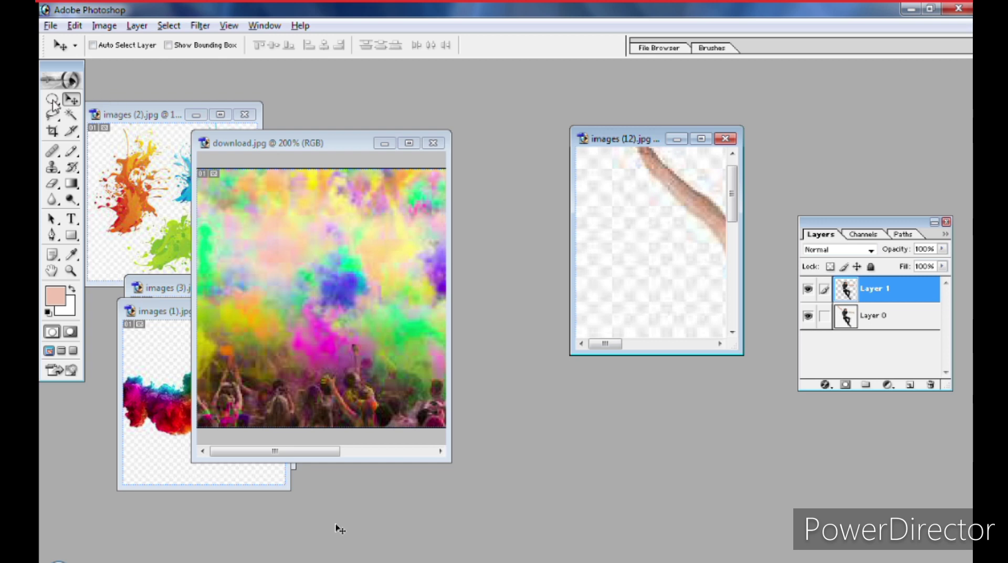
- Copy the Holi crowd photo into images (12).jpg and maximize that window
click(261, 284)
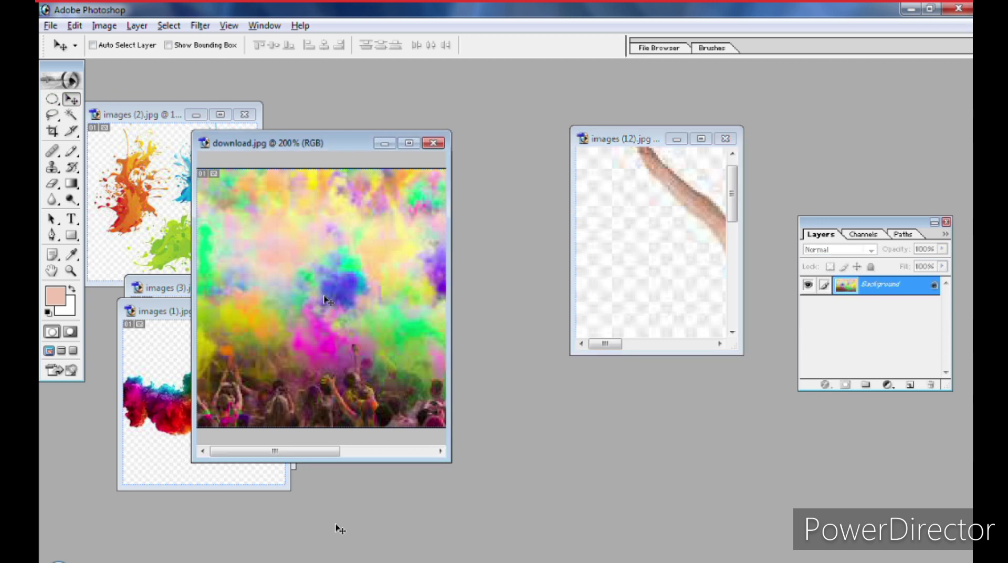
mouse_move(322, 299)
mouse_down()
mouse_move(609, 231)
mouse_move(661, 246)
mouse_up()
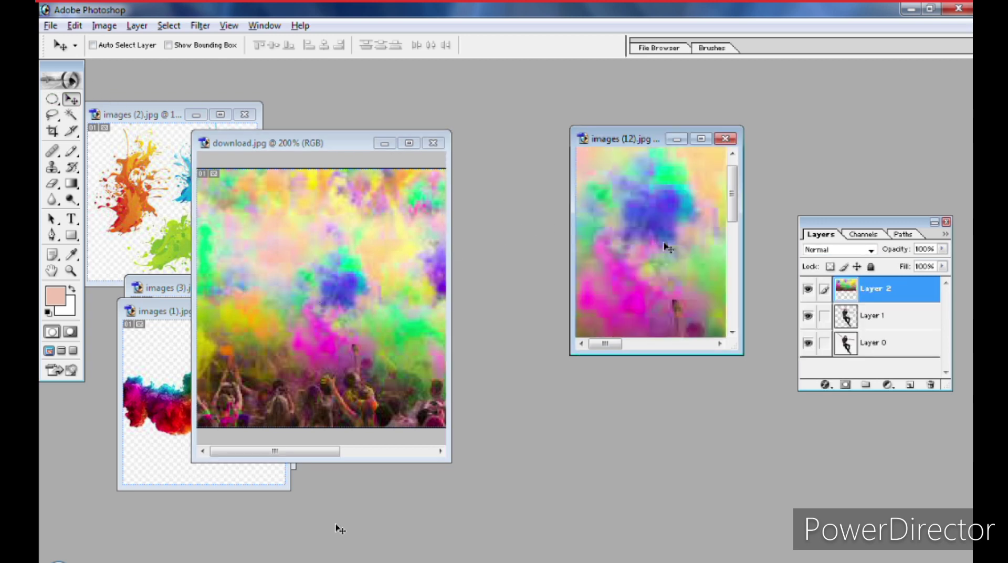
drag(630, 139, 379, 114)
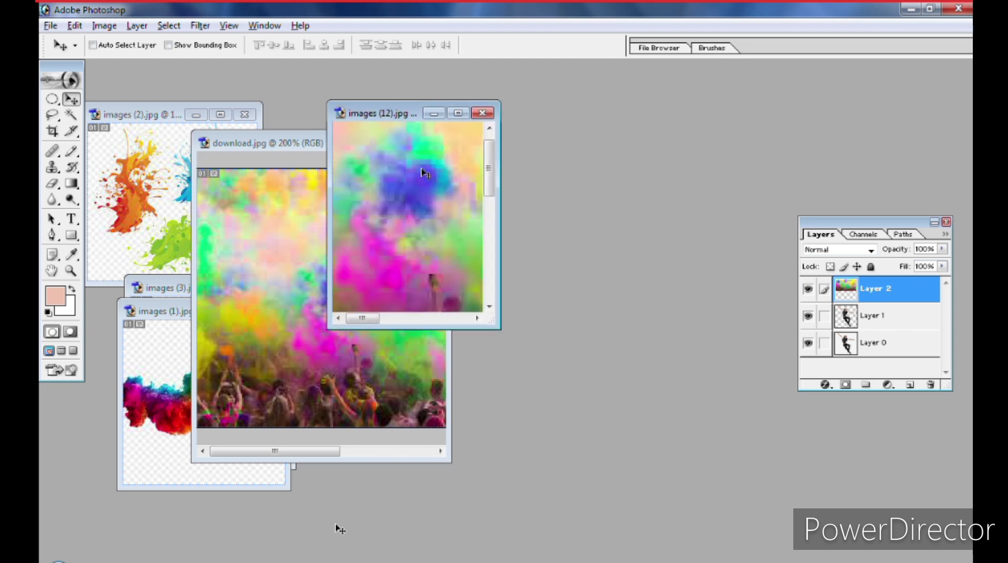
mouse_move(499, 328)
mouse_down()
mouse_move(609, 412)
mouse_move(736, 551)
mouse_up()
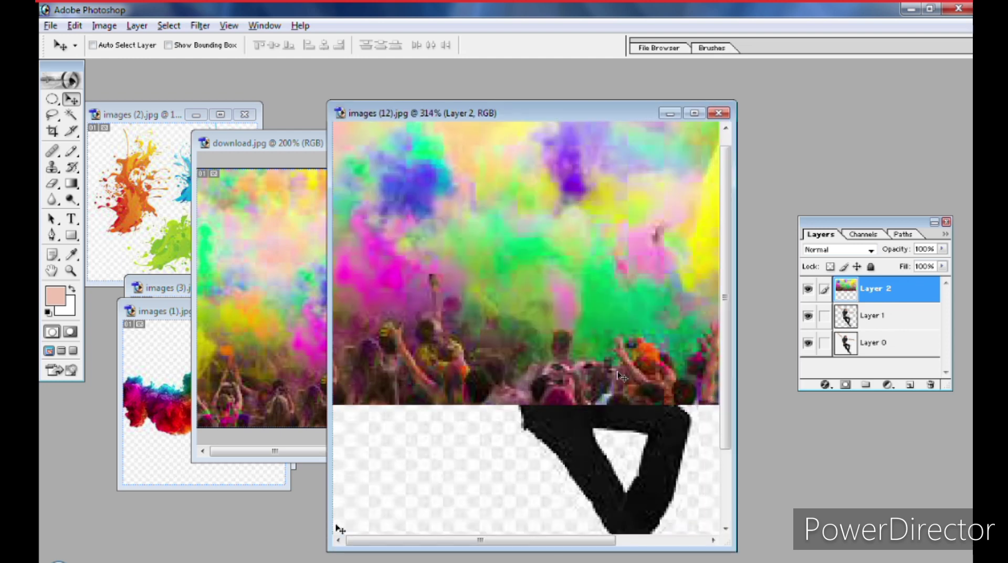
scroll(595, 396, up, 3)
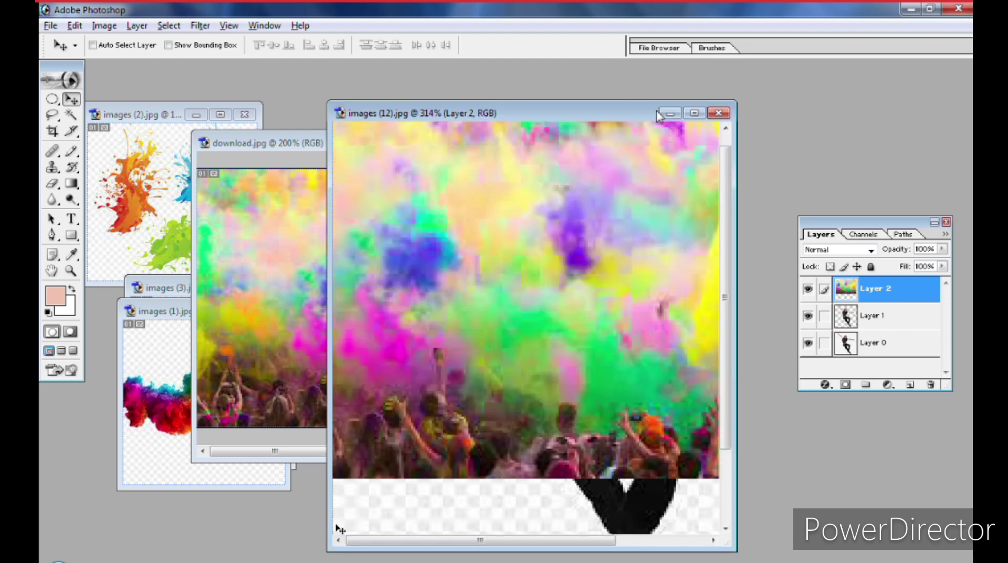
click(694, 113)
scroll(537, 297, up, 1)
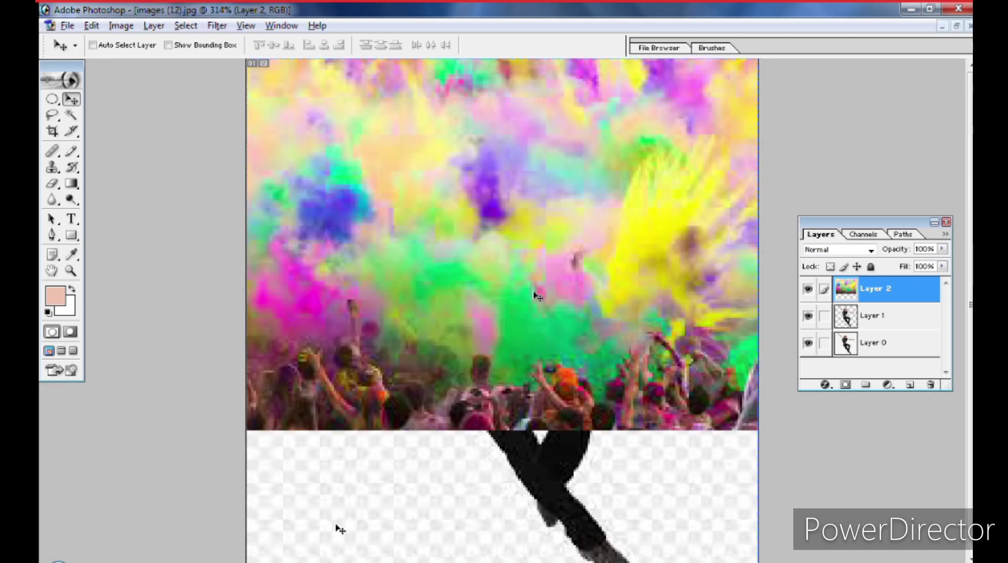
- Stretch the crowd photo layer to 141.7% height to cover the canvas
key(ctrl+t)
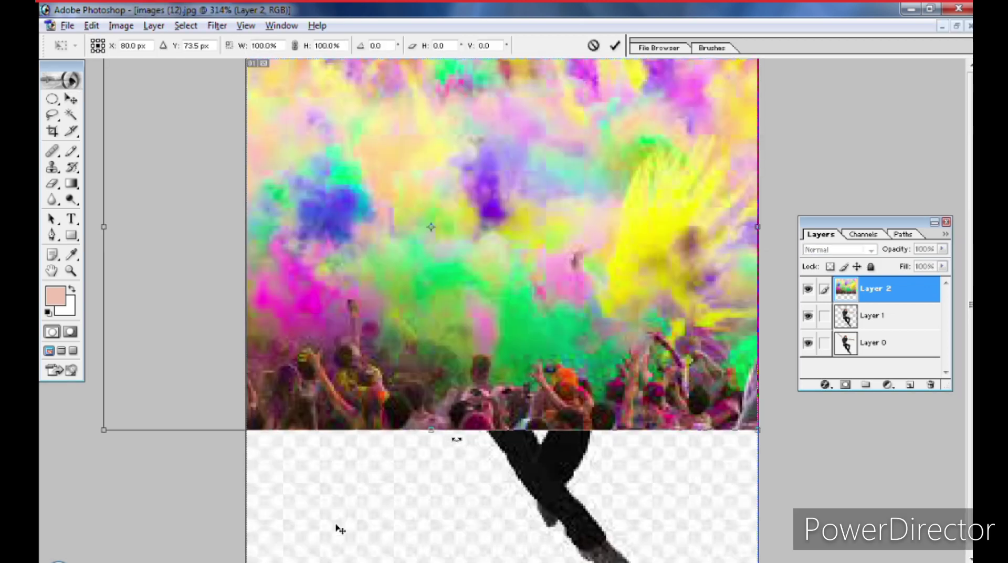
drag(504, 431, 504, 506)
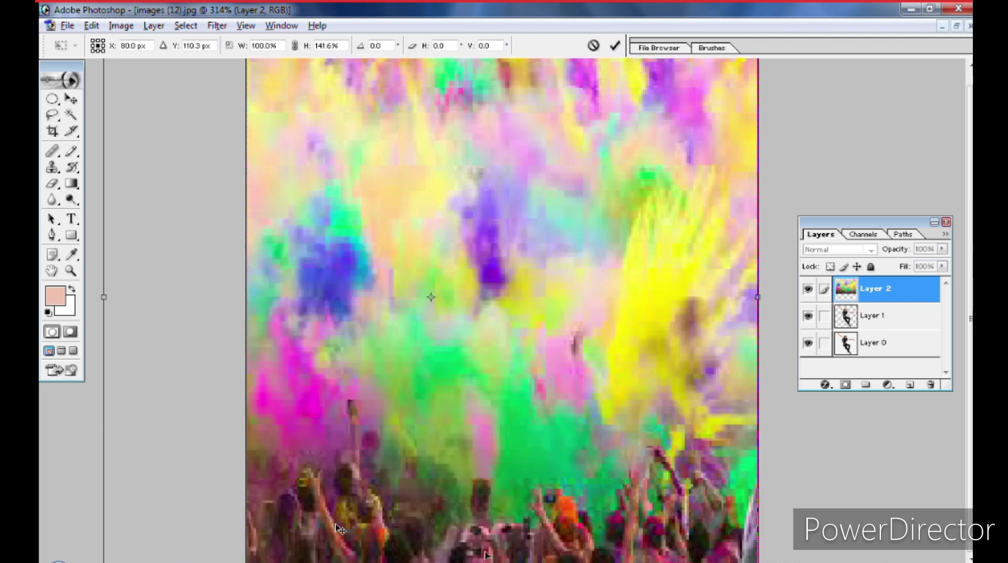
scroll(503, 503, up, 1)
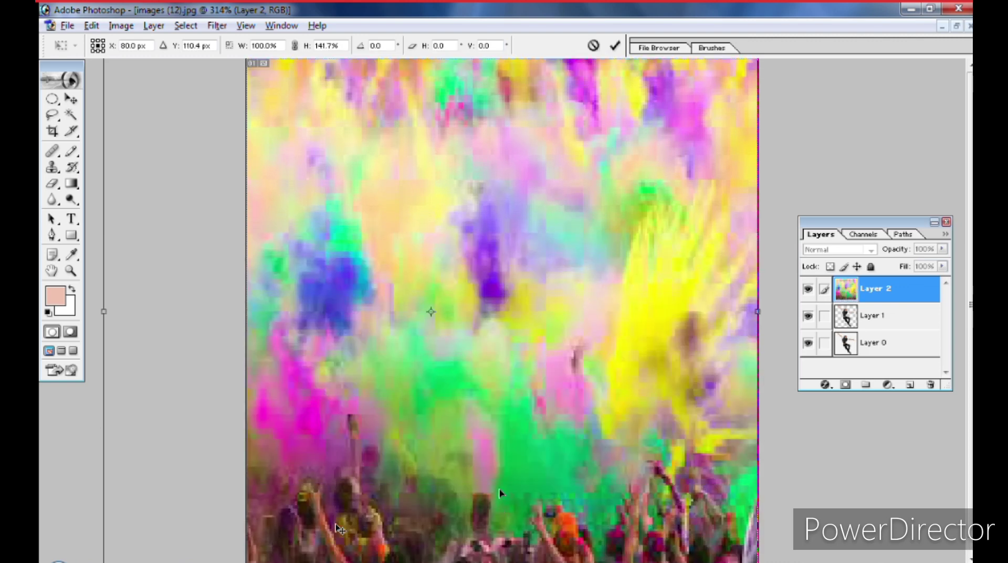
key(Return)
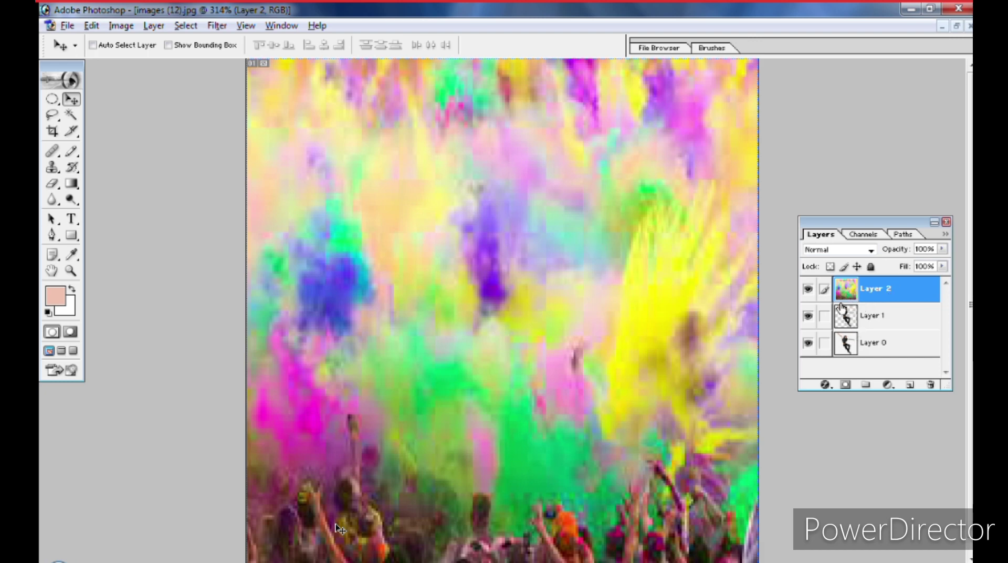
- Put jumping-man Layer 1 above the crowd photo and shift him down and right
alt+click(812, 305)
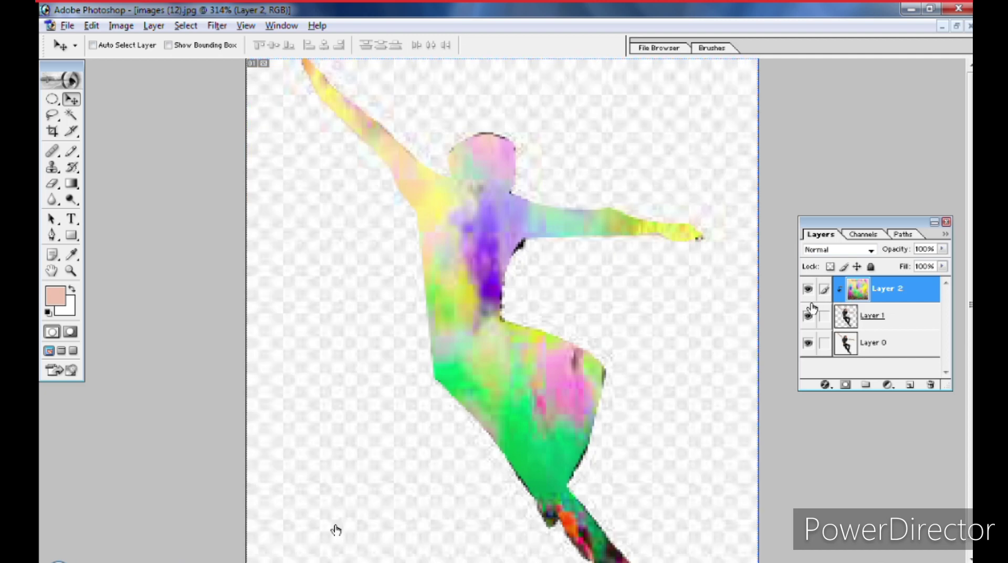
key(ctrl+z)
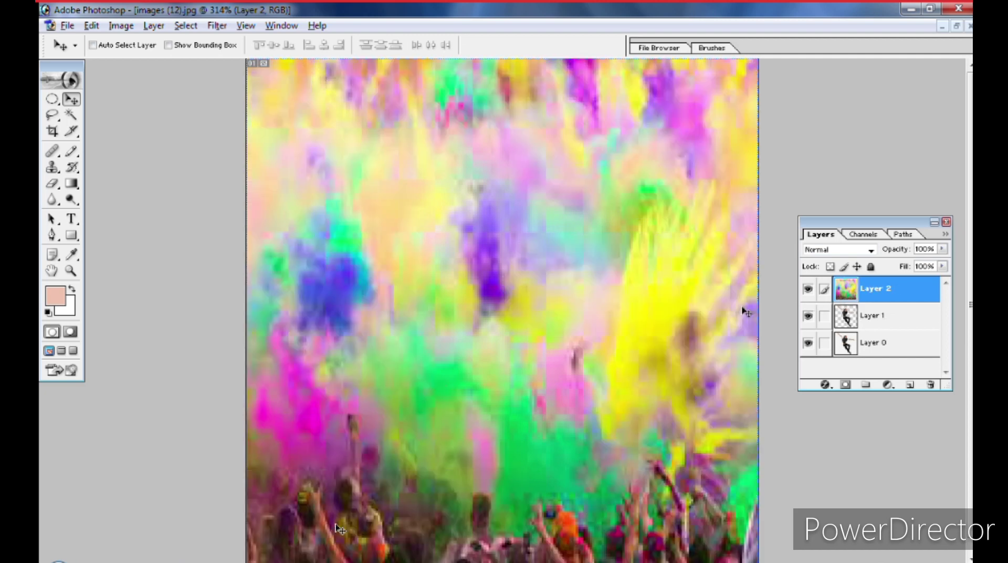
click(864, 325)
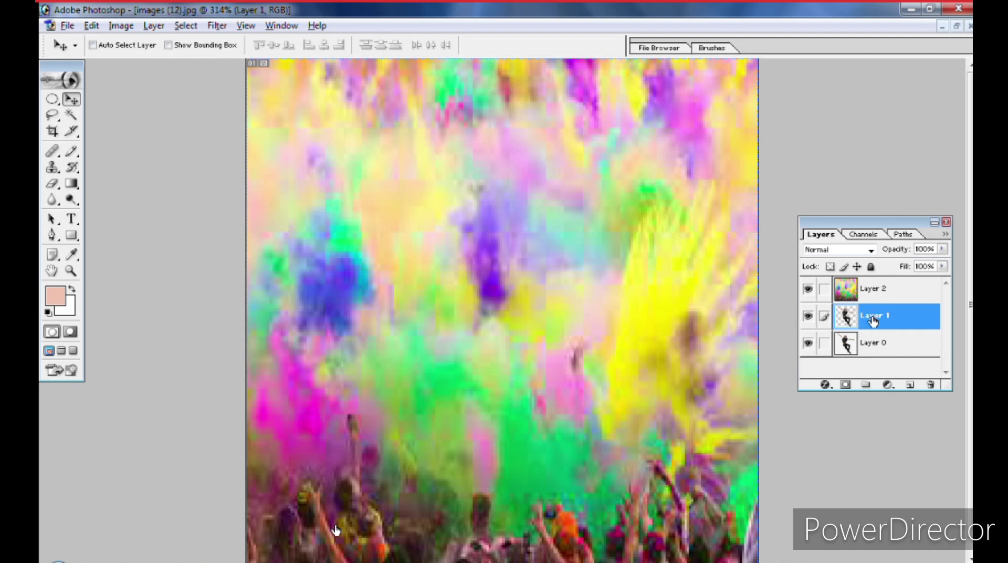
drag(873, 321, 870, 292)
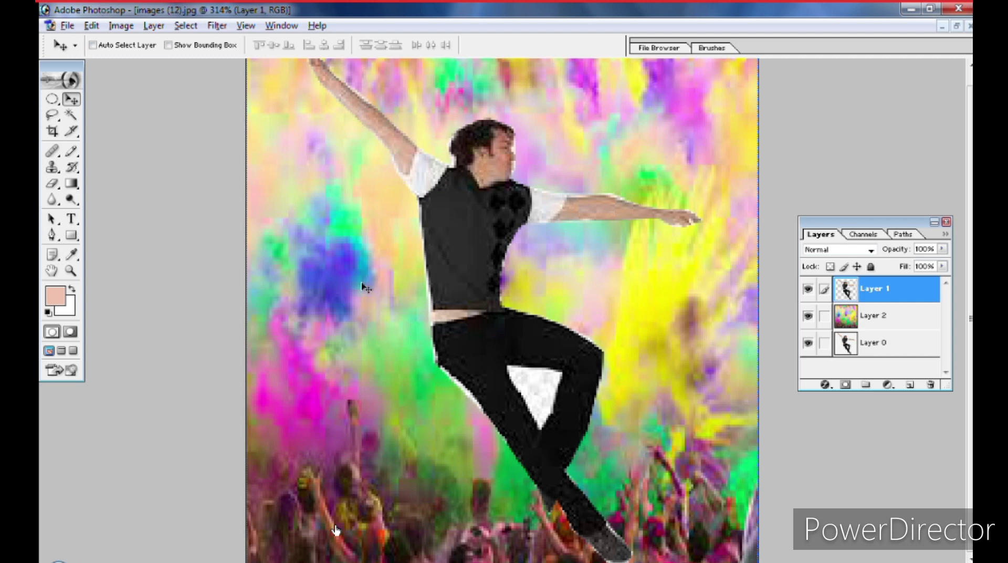
drag(362, 246, 373, 306)
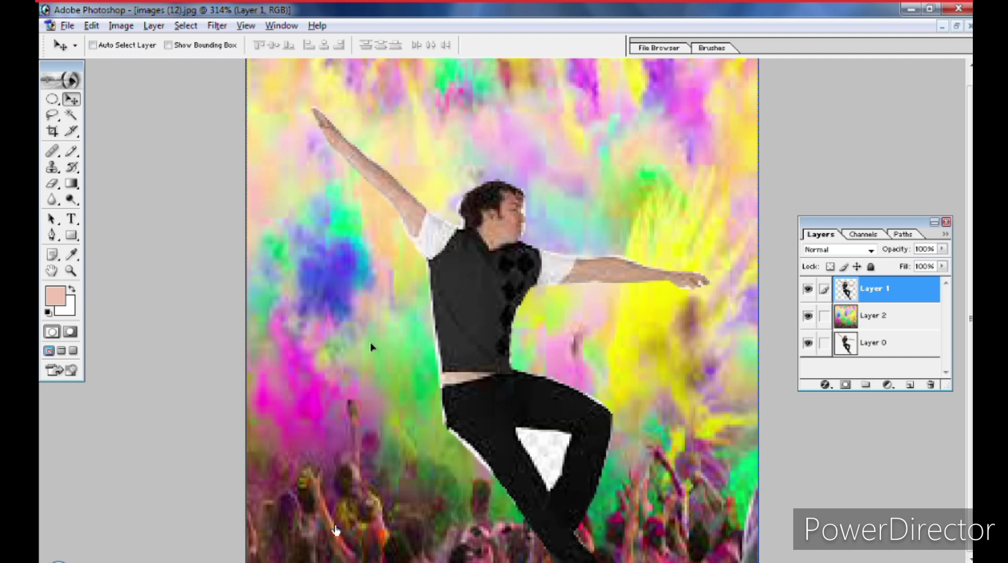
- Delete the white gap between the man's legs and select fringes along leg, vest and head
click(71, 114)
click(557, 452)
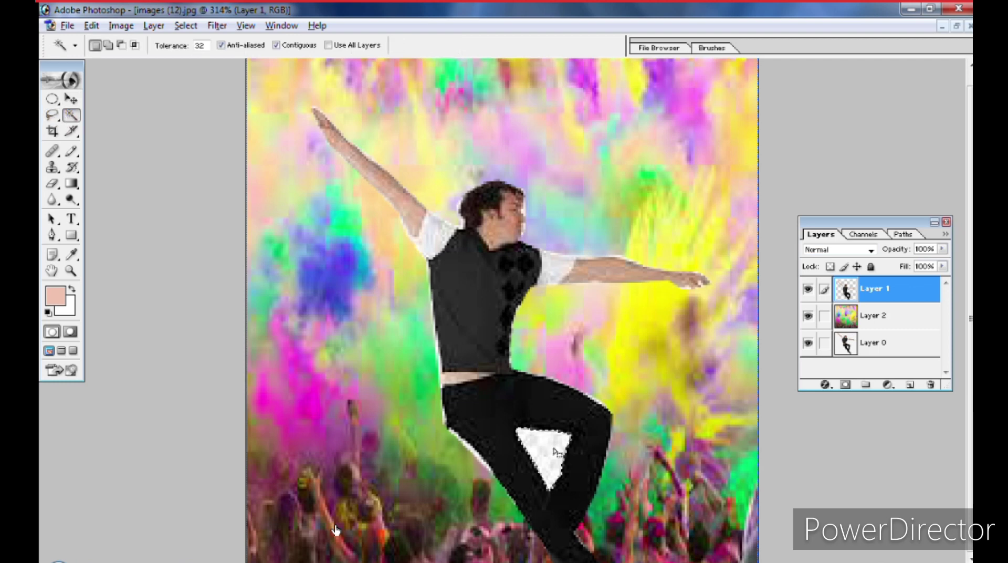
key(Delete)
click(468, 449)
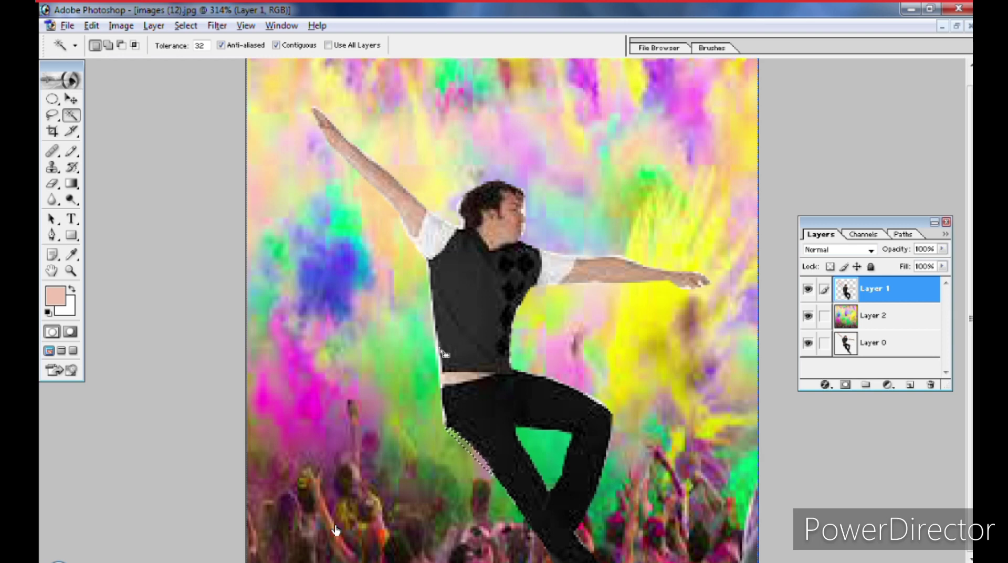
click(431, 334)
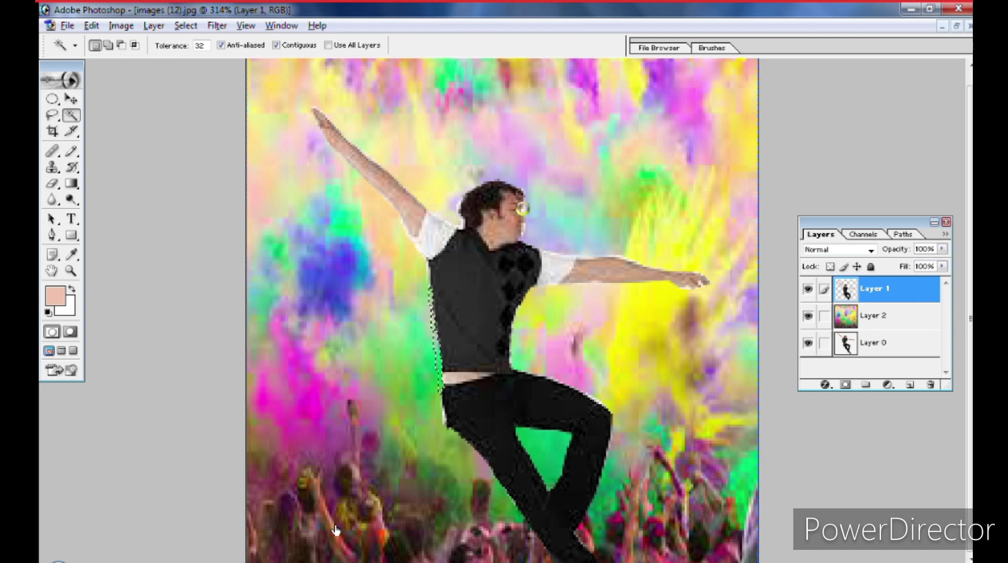
click(524, 210)
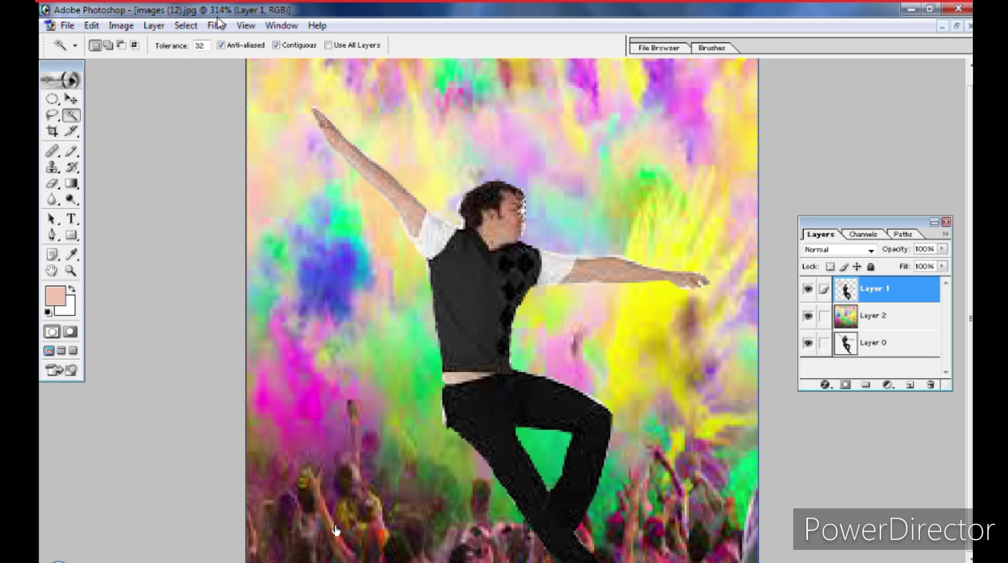
- Return to the Move tool and select the colour-powder background layer
key(c)
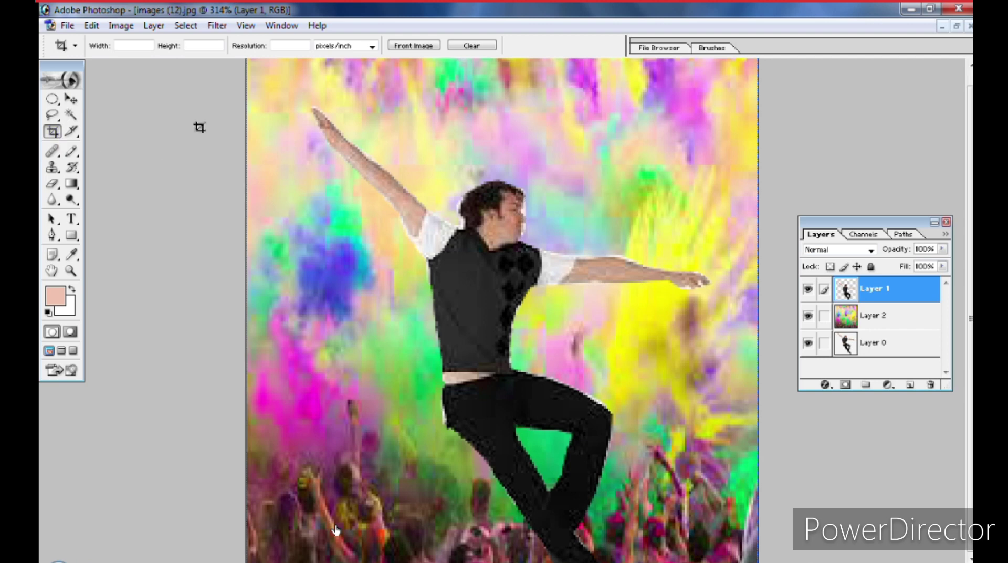
click(73, 99)
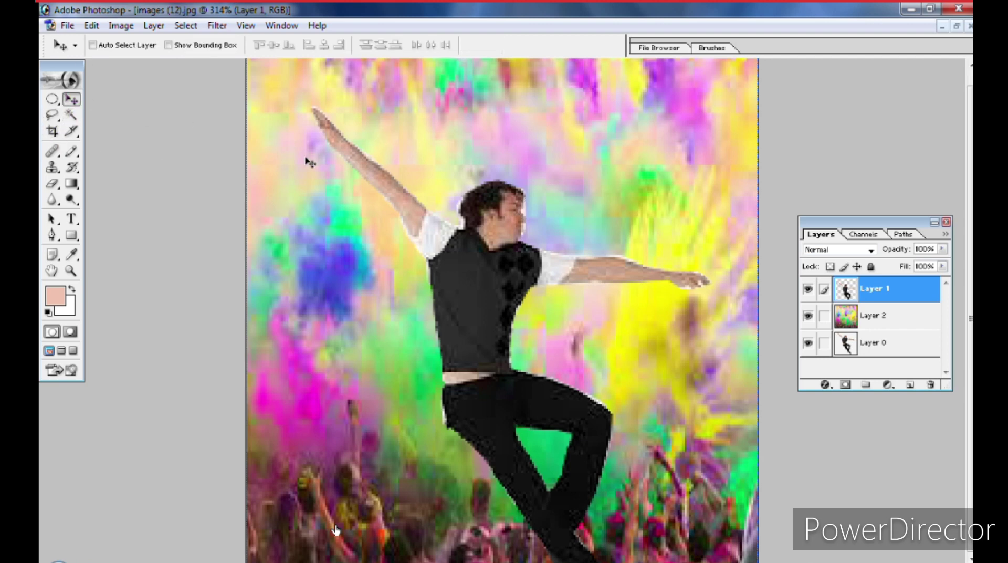
click(849, 315)
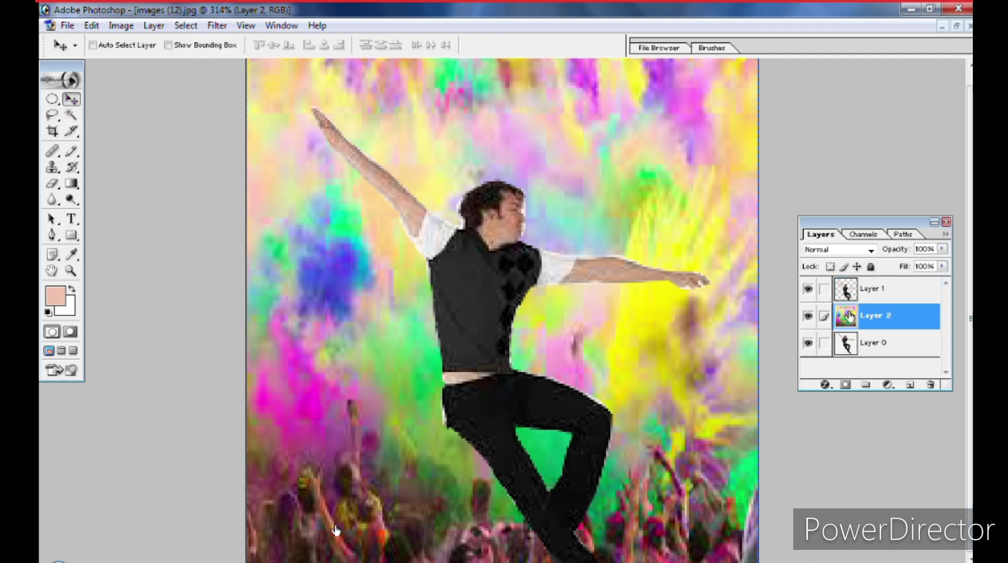
- Blur the colour-powder background with a Gaussian Blur of about 0.8 pixels radius
click(217, 25)
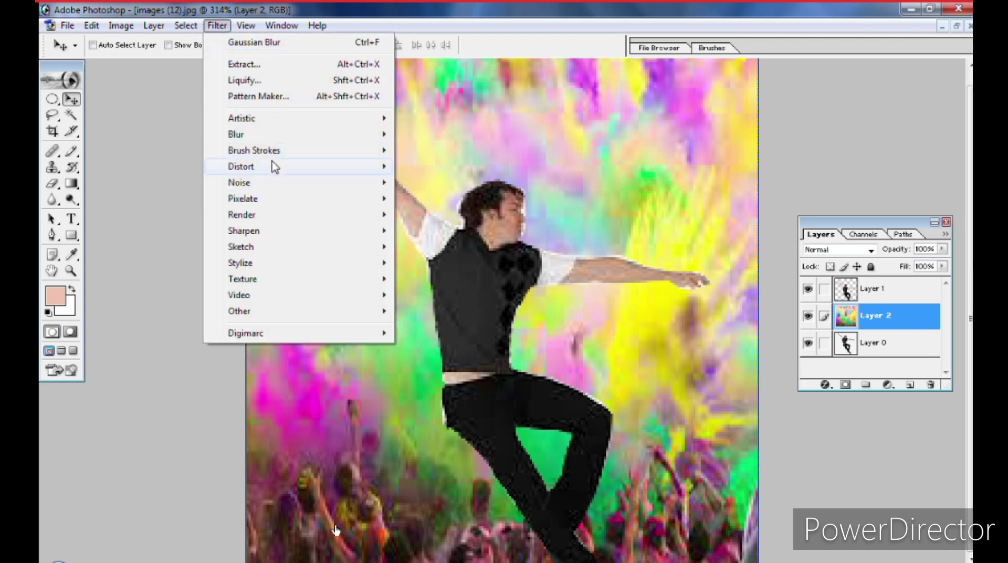
mouse_move(237, 134)
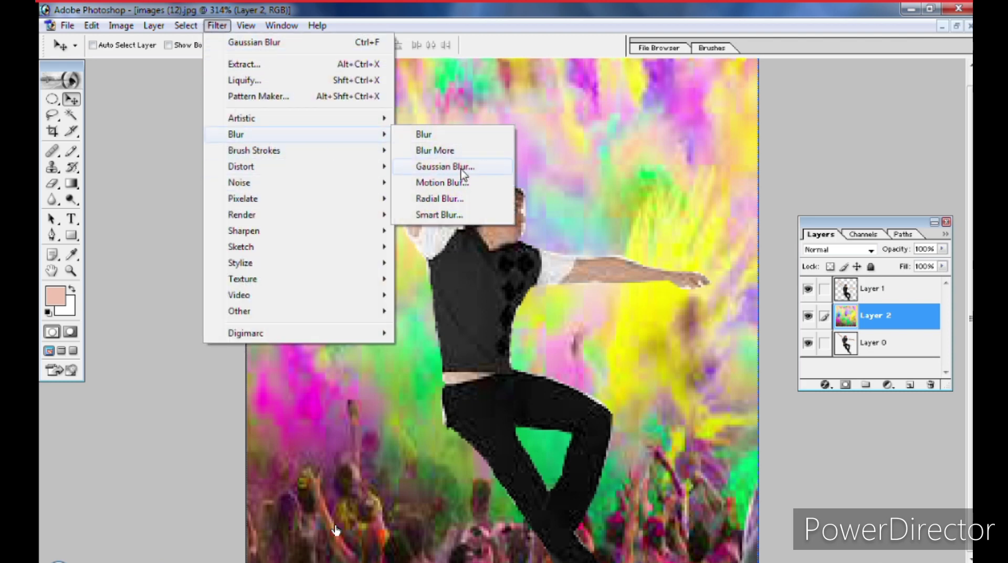
click(446, 166)
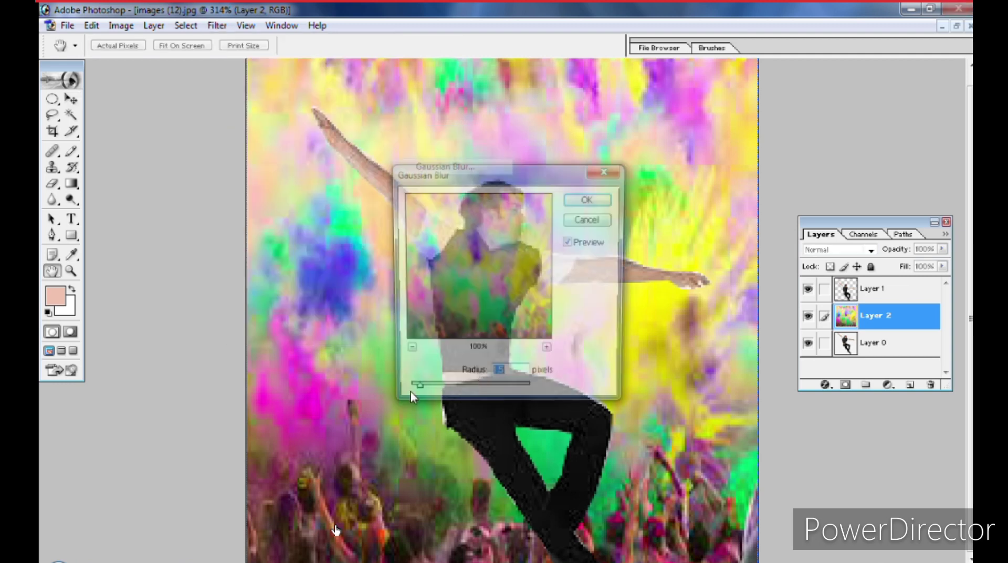
drag(411, 391, 409, 394)
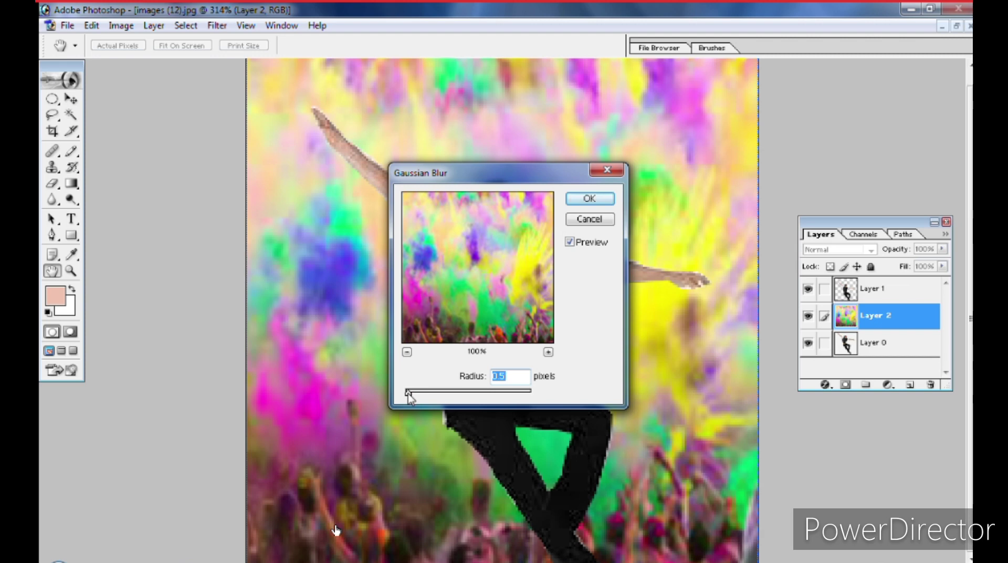
drag(409, 393, 411, 393)
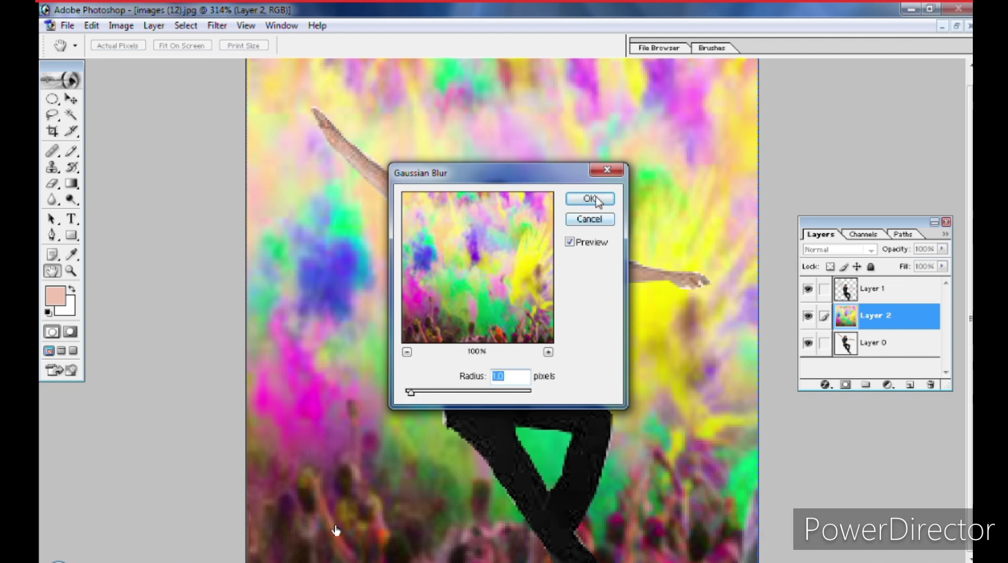
key(Return)
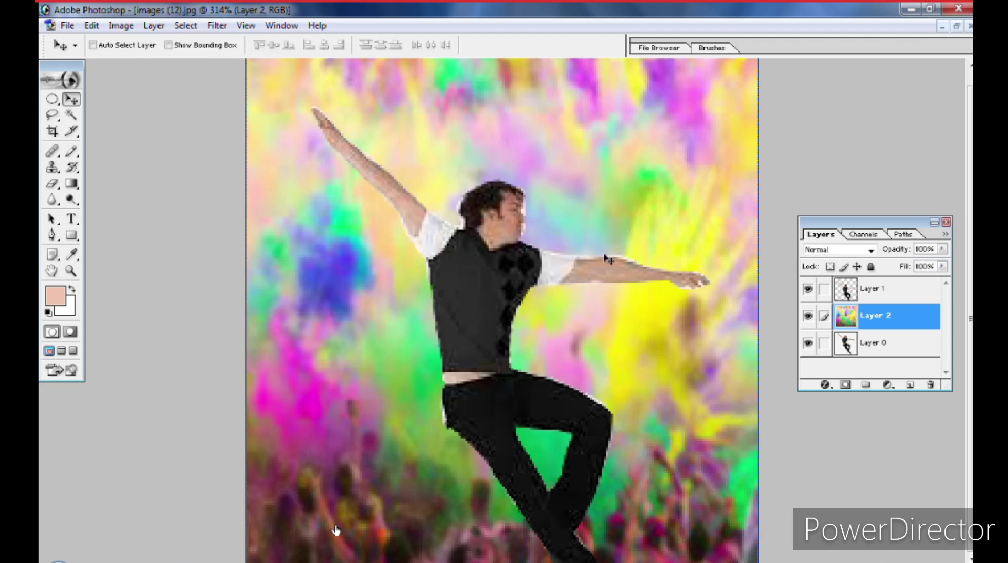
click(957, 26)
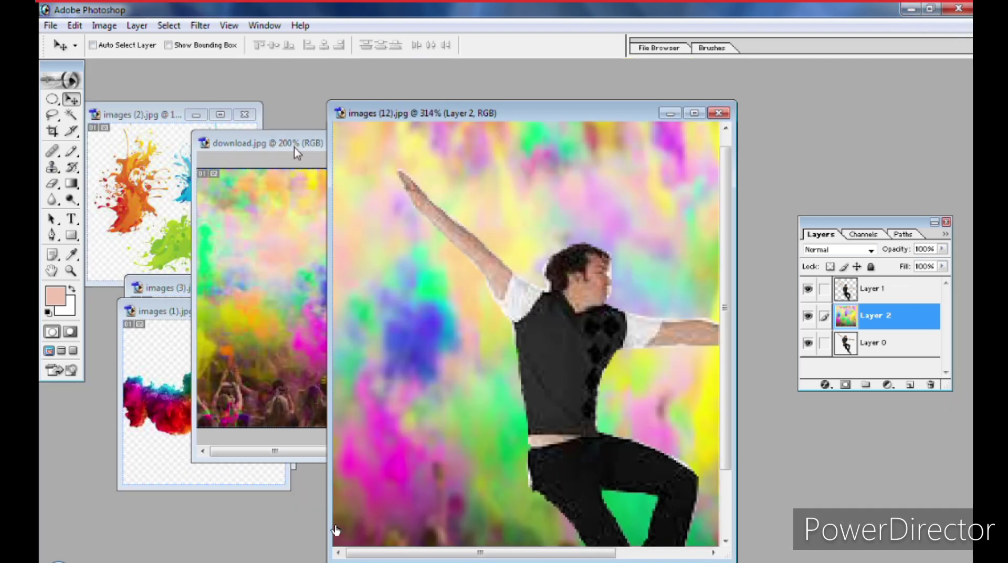
- Close download.jpg and drag the images (2).jpg splashes in as Layer 3 above the man
click(297, 154)
click(434, 144)
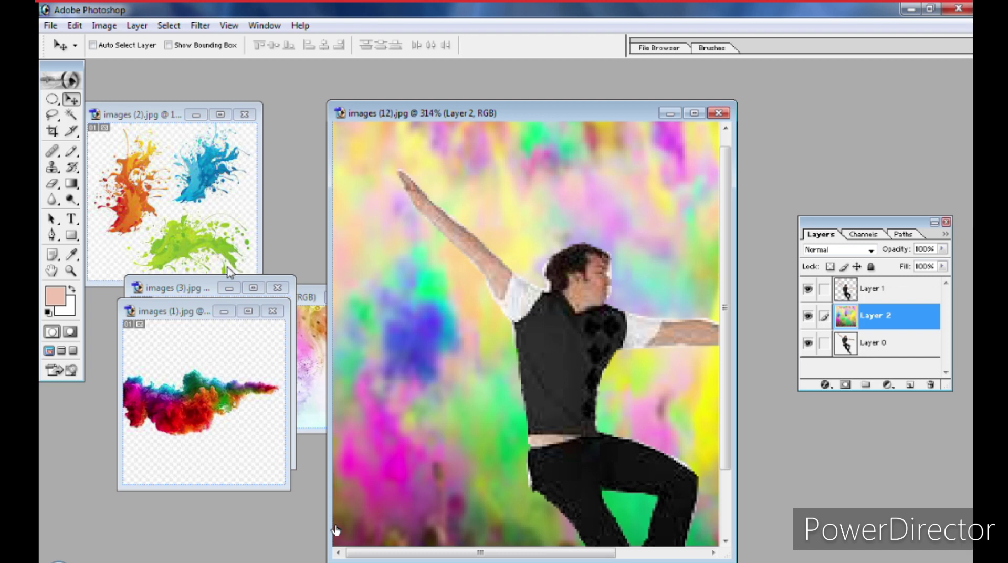
click(185, 293)
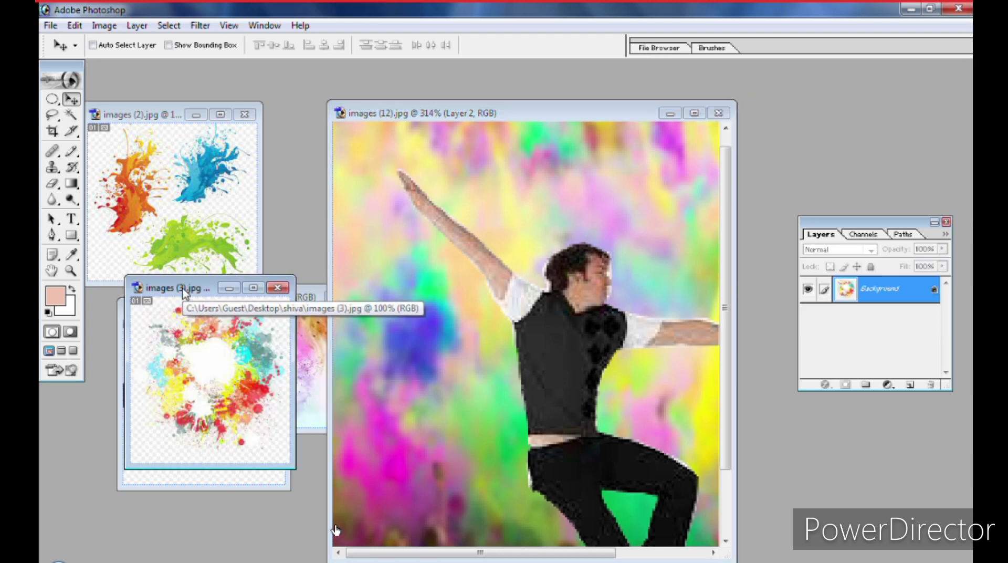
click(150, 181)
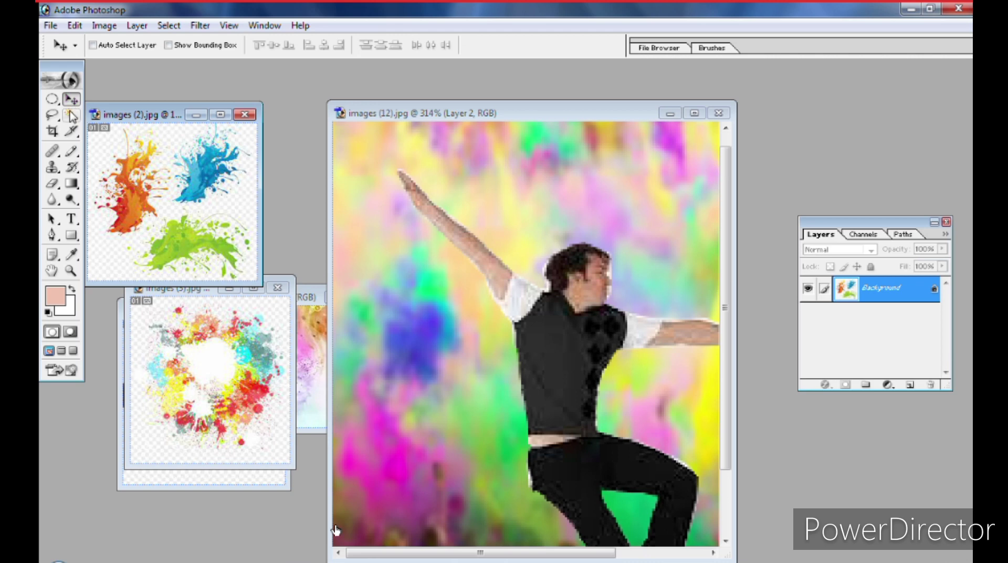
drag(163, 202, 559, 334)
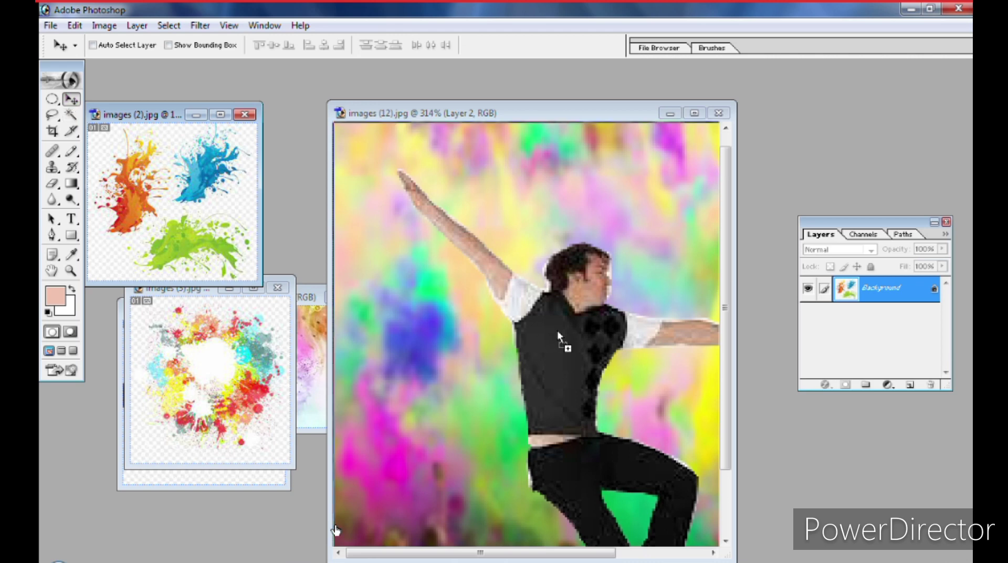
drag(486, 342, 458, 328)
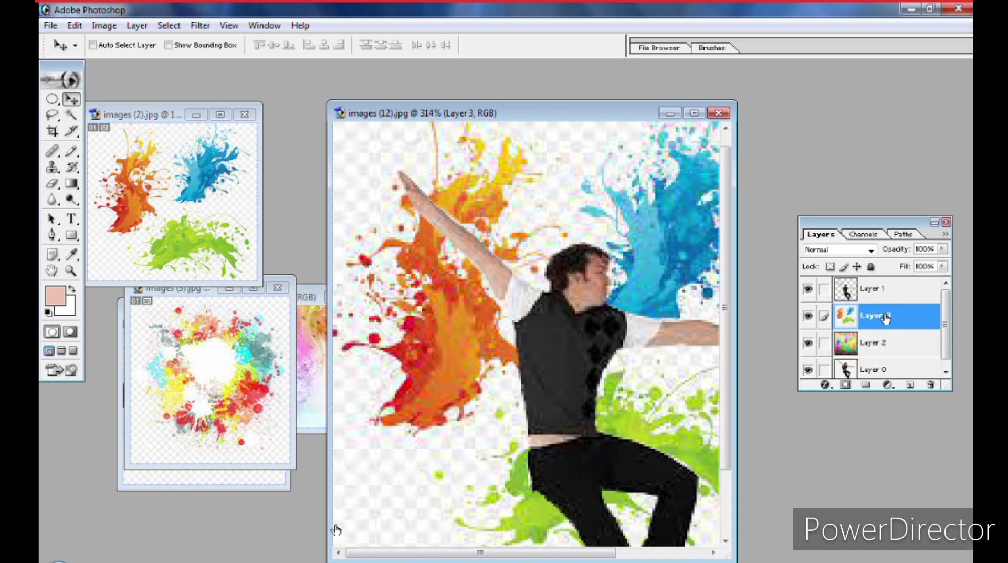
drag(886, 317, 875, 283)
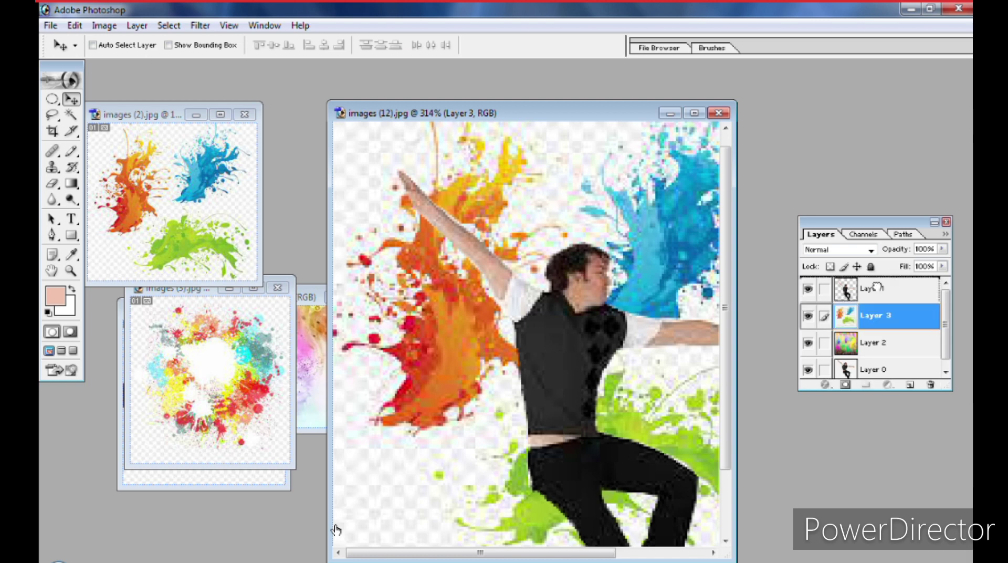
- Magic-wand and delete the white background around the splashes, then maximize the poster
click(71, 114)
click(366, 186)
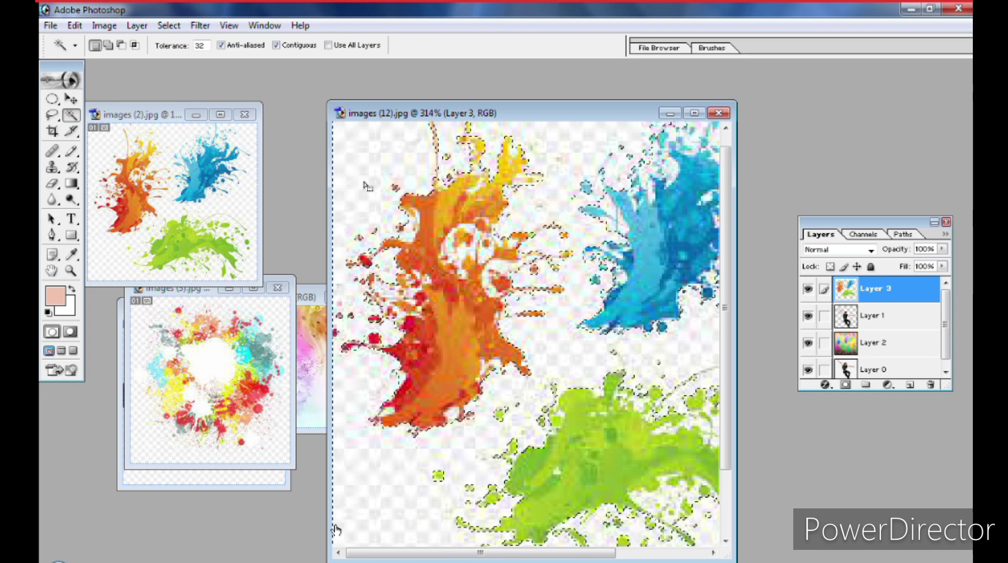
key(Delete)
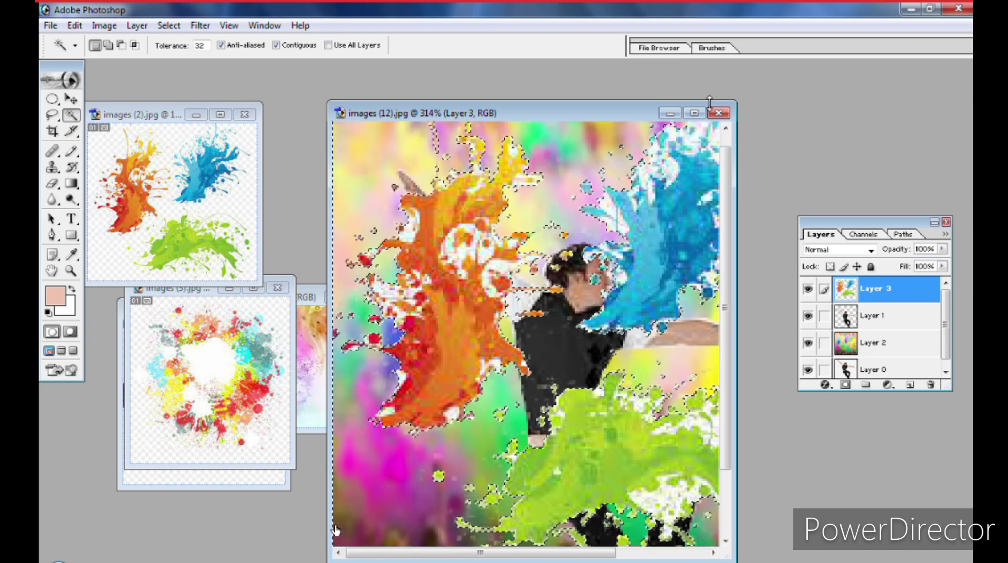
click(694, 113)
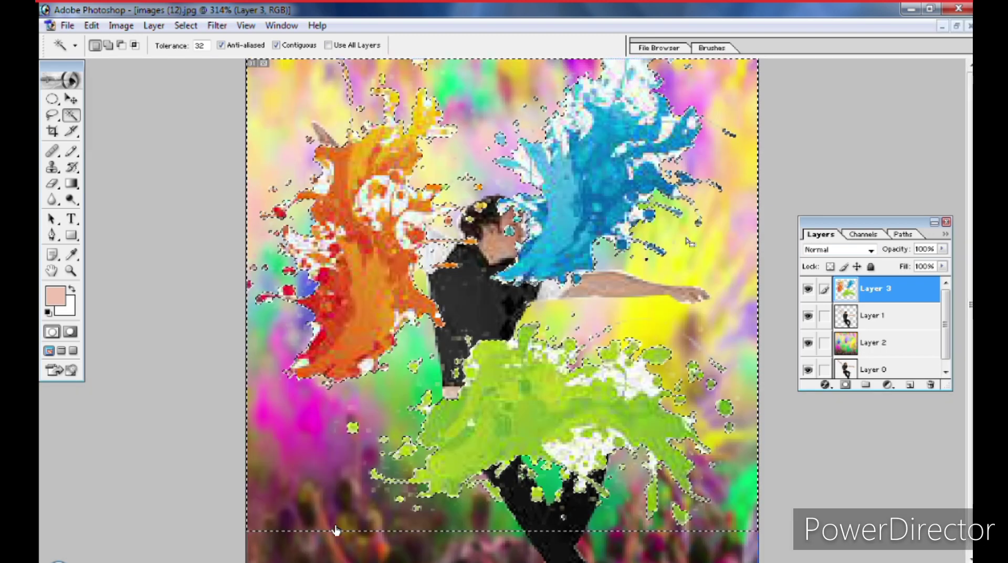
- Try scaling and nudging the splash layer with Free Transform, then cancel it
key(ctrl+t)
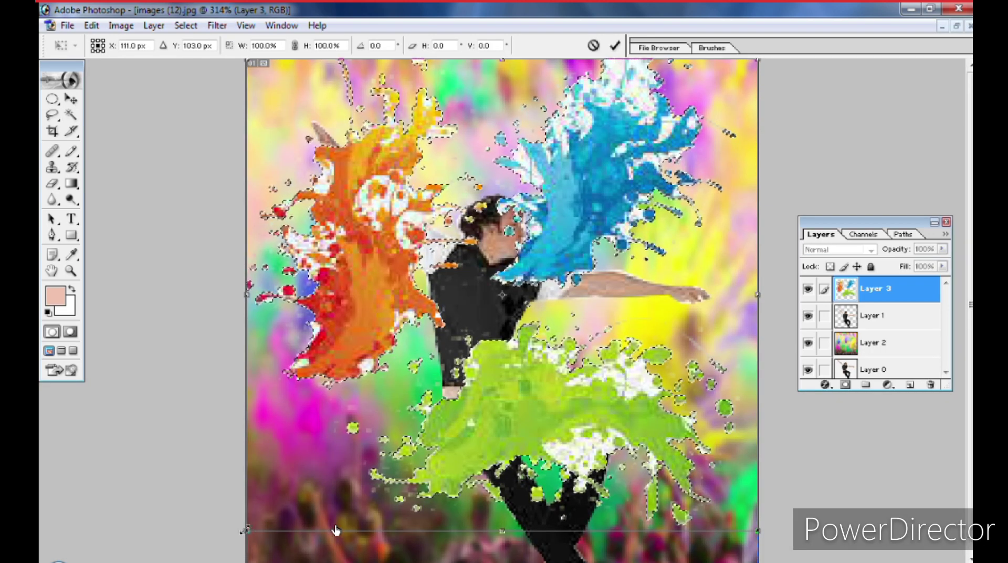
drag(247, 531, 461, 350)
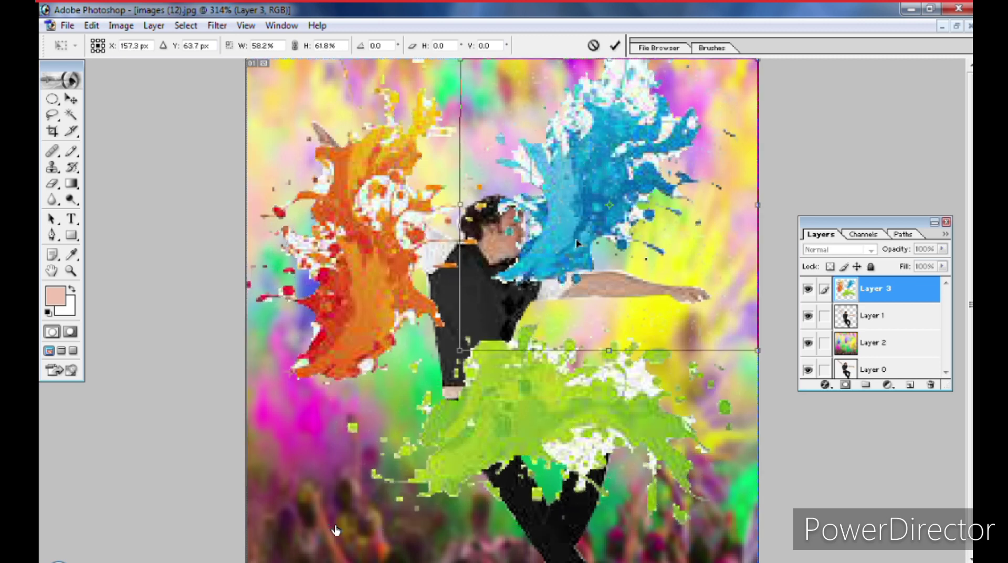
key(Escape)
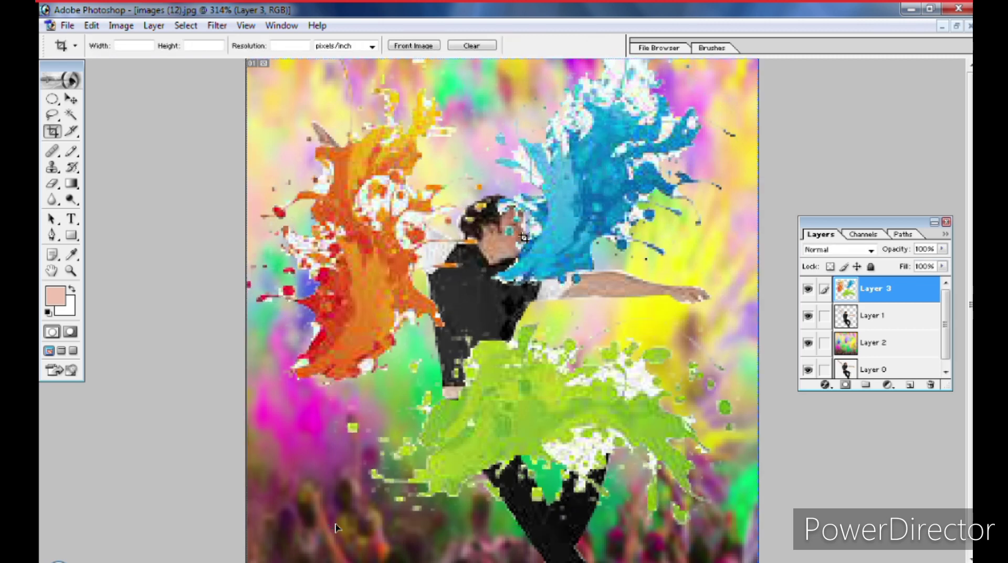
key(ctrl+t)
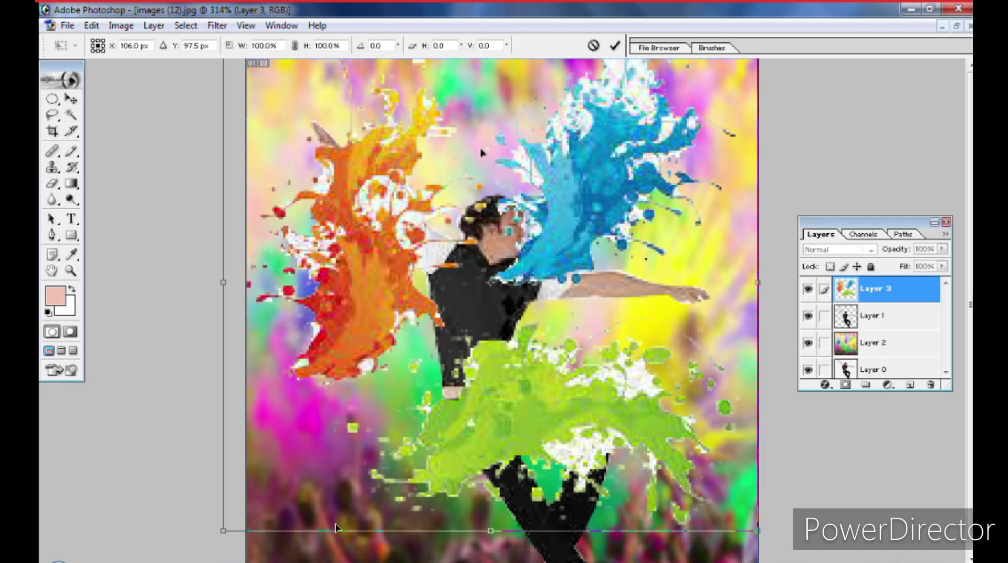
key(shift+Down)
key(shift+Down)
key(Down)
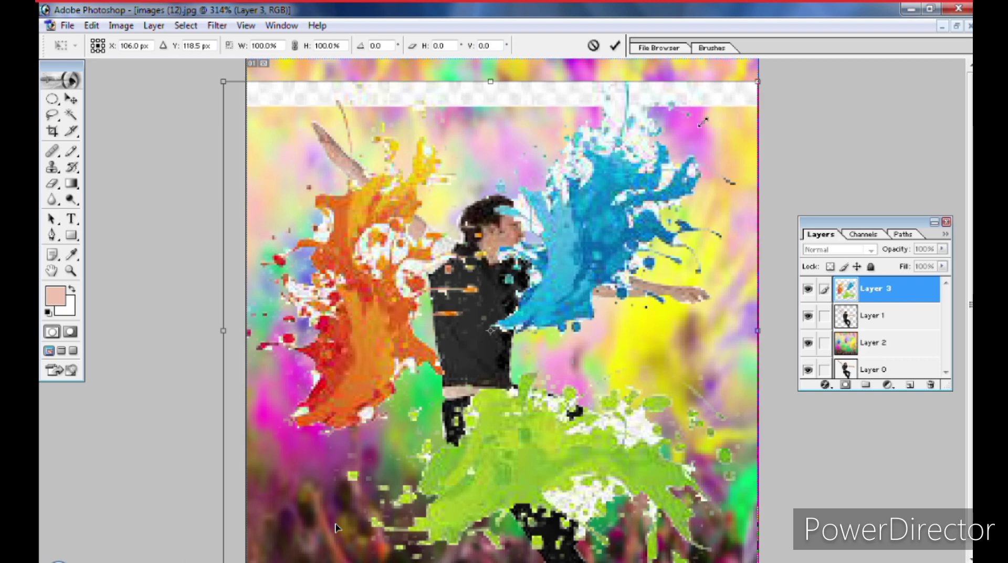
mouse_move(703, 121)
mouse_down()
mouse_move(531, 288)
mouse_move(589, 229)
mouse_up()
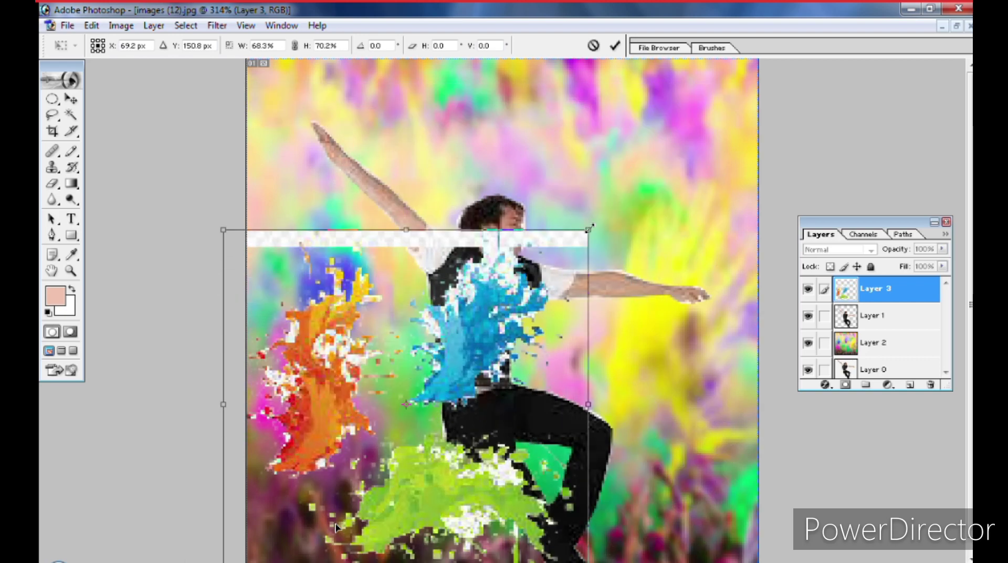
key(c)
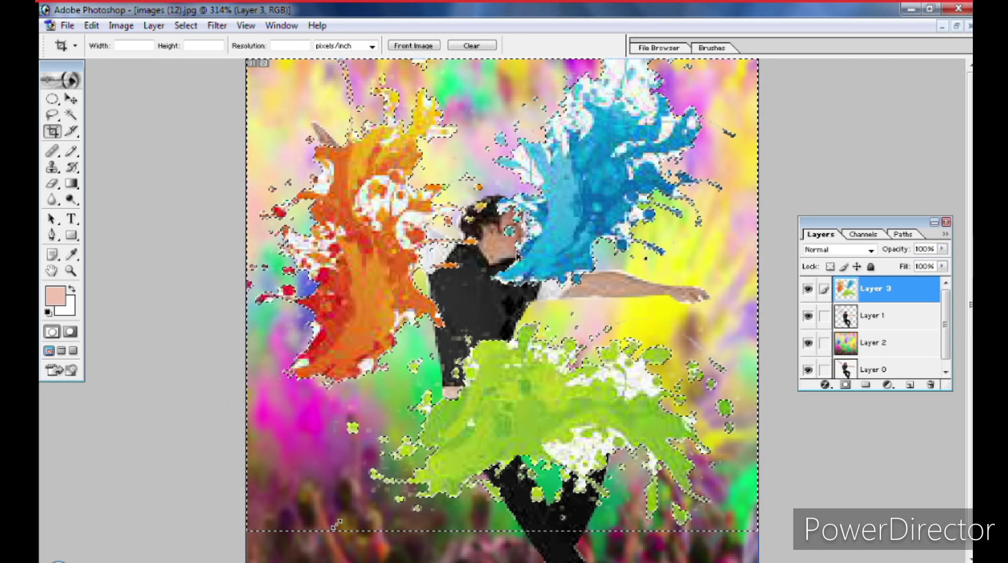
- Undo back to remove the splash layer and bring the download (2).jpg window forward
key(ctrl+alt+z)
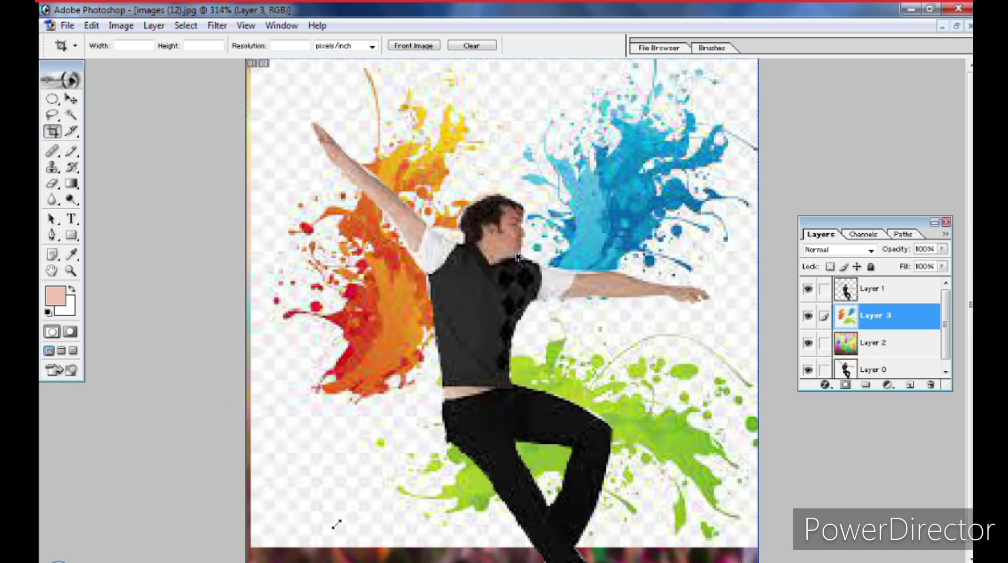
key(ctrl+alt+z)
click(957, 26)
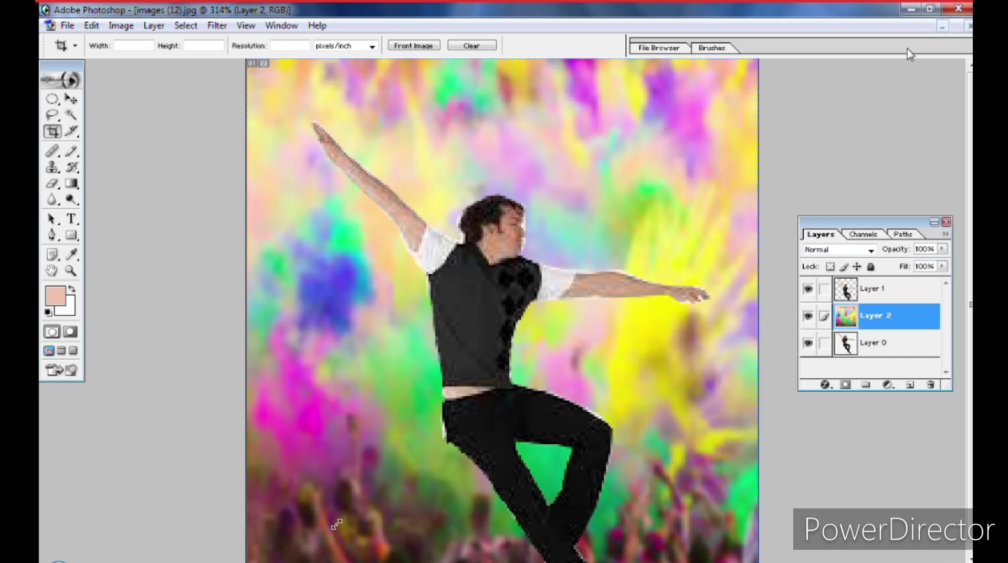
click(300, 330)
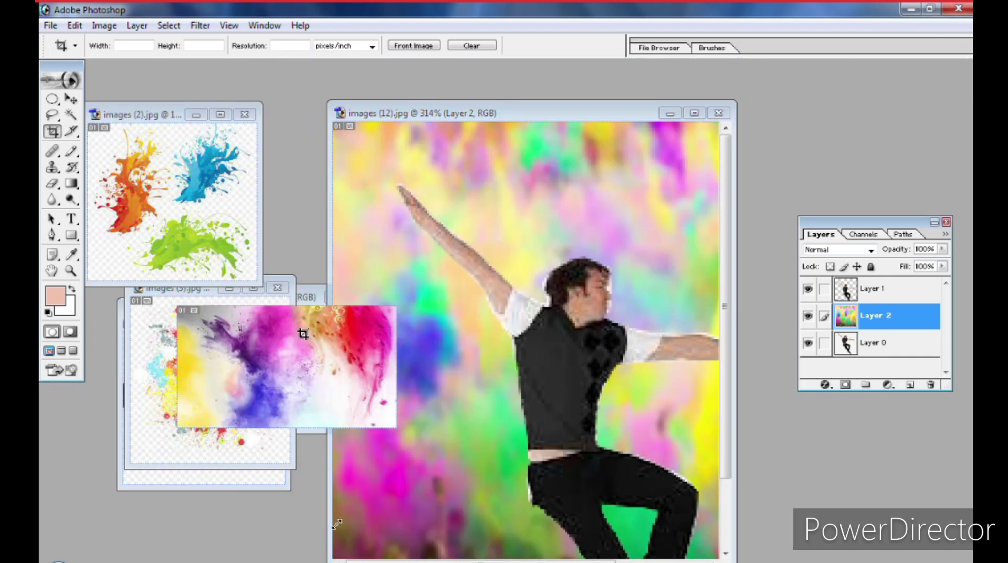
- Copy the images (1).jpg rainbow smoke into the poster and move it up to the top
click(135, 441)
click(153, 476)
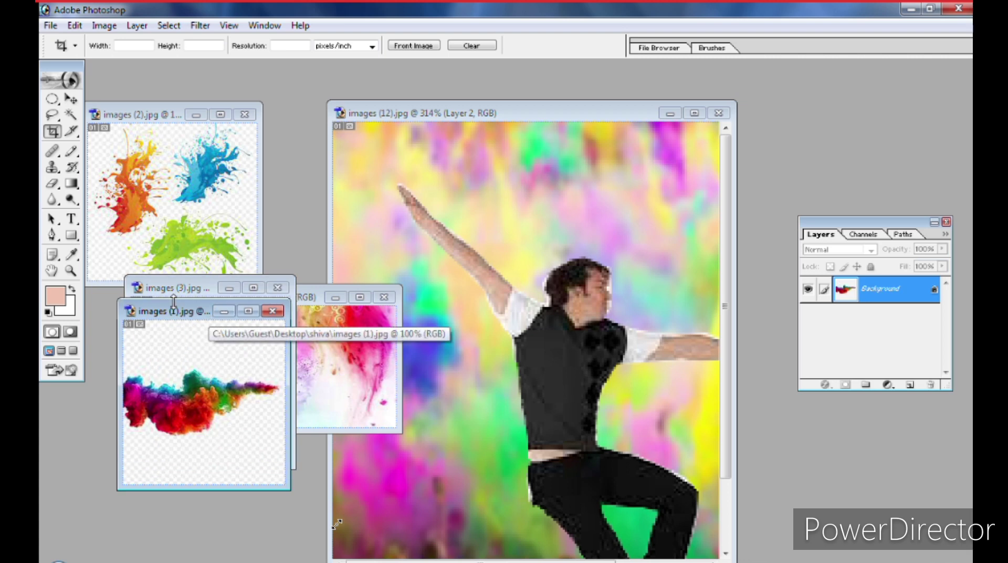
mouse_move(209, 315)
mouse_down()
mouse_move(209, 404)
mouse_move(204, 274)
mouse_up()
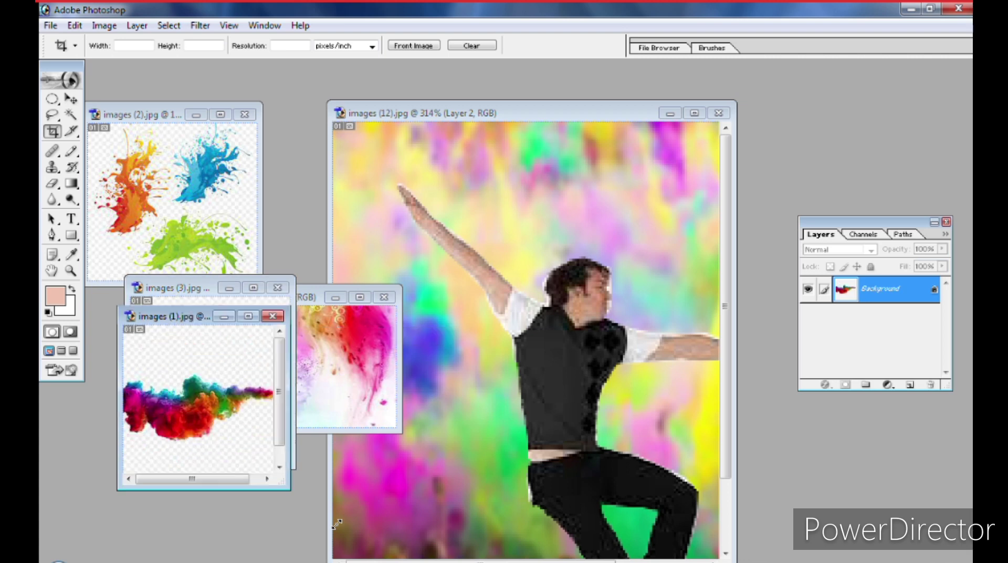
click(79, 104)
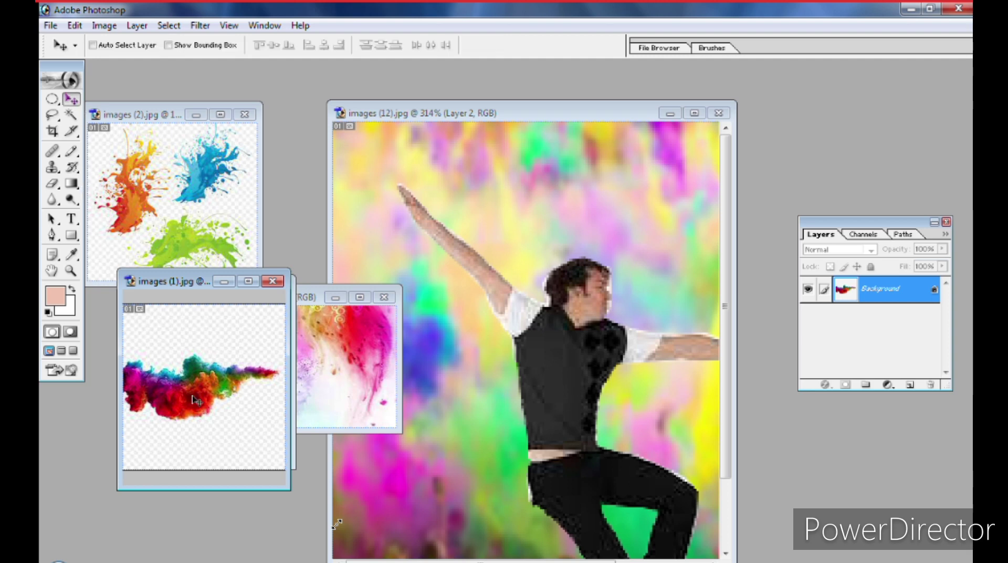
drag(183, 400, 537, 244)
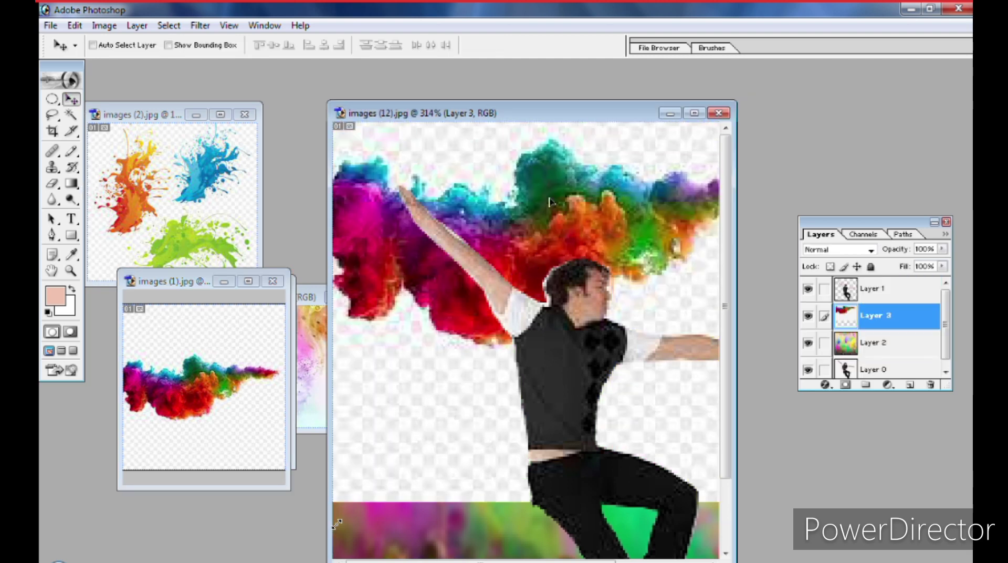
drag(549, 202, 528, 168)
- Magic-wand the empty area around the smoke, then deselect
click(73, 116)
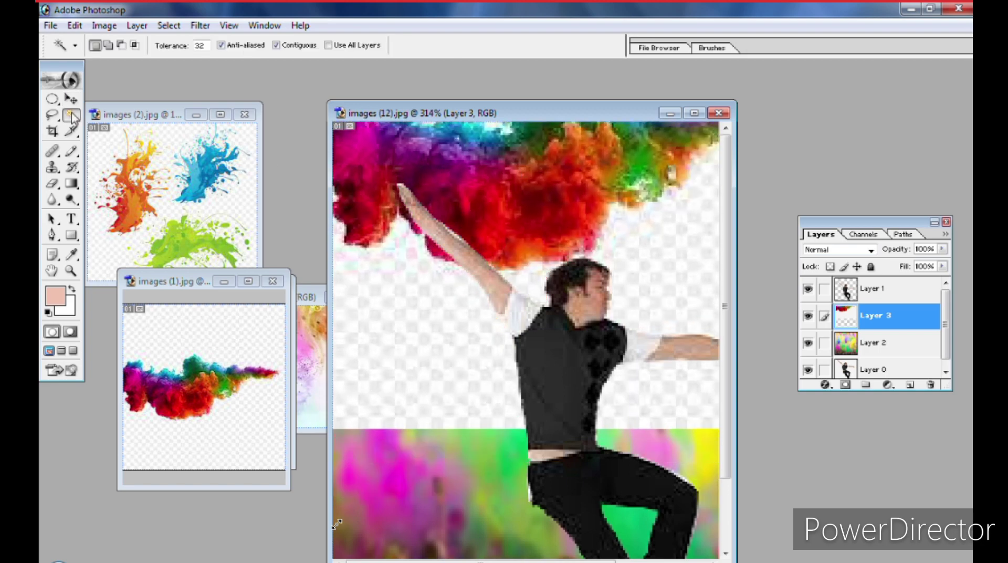
click(405, 298)
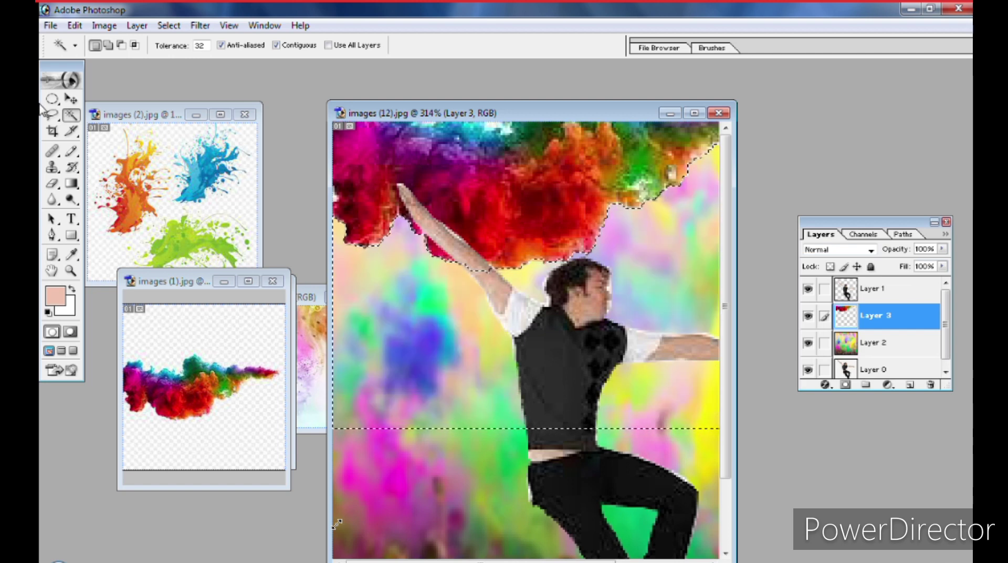
click(52, 131)
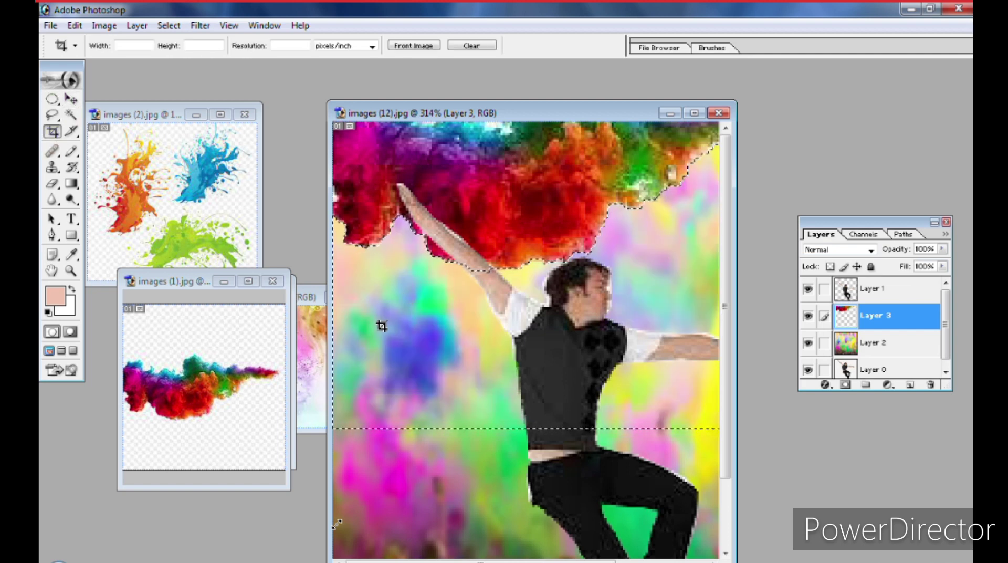
key(ctrl+d)
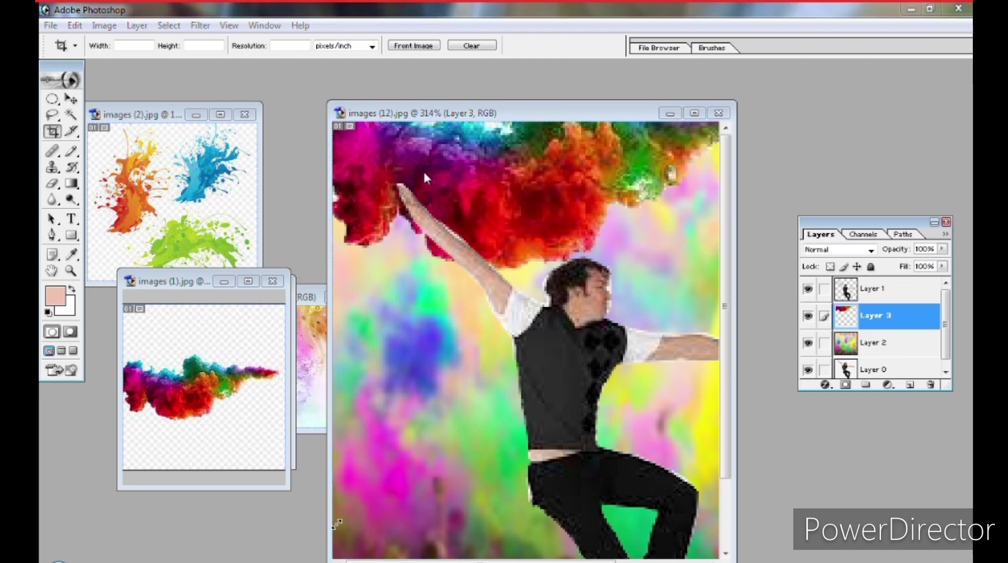
key(ctrl+o)
- Browse to Desktop > shiva in the Open dialog and open the cloud image 1.png
scroll(698, 338, down, 4)
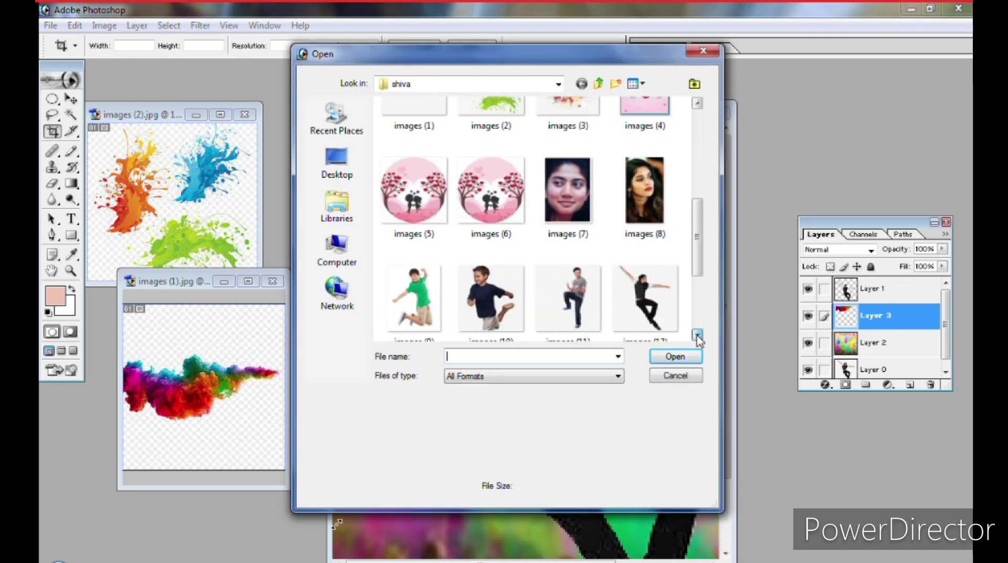
scroll(698, 337, down, 3)
scroll(698, 338, down, 2)
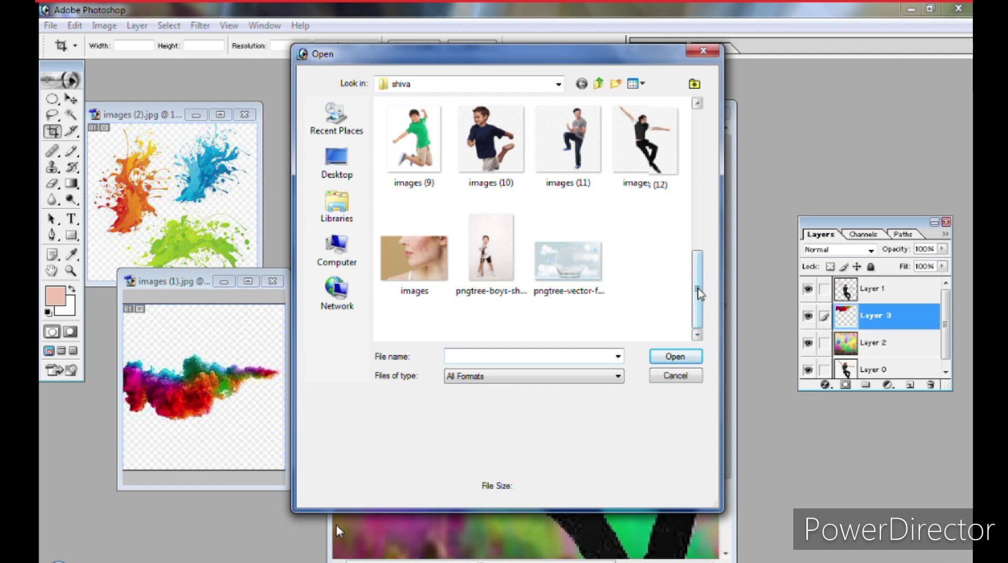
drag(698, 293, 693, 155)
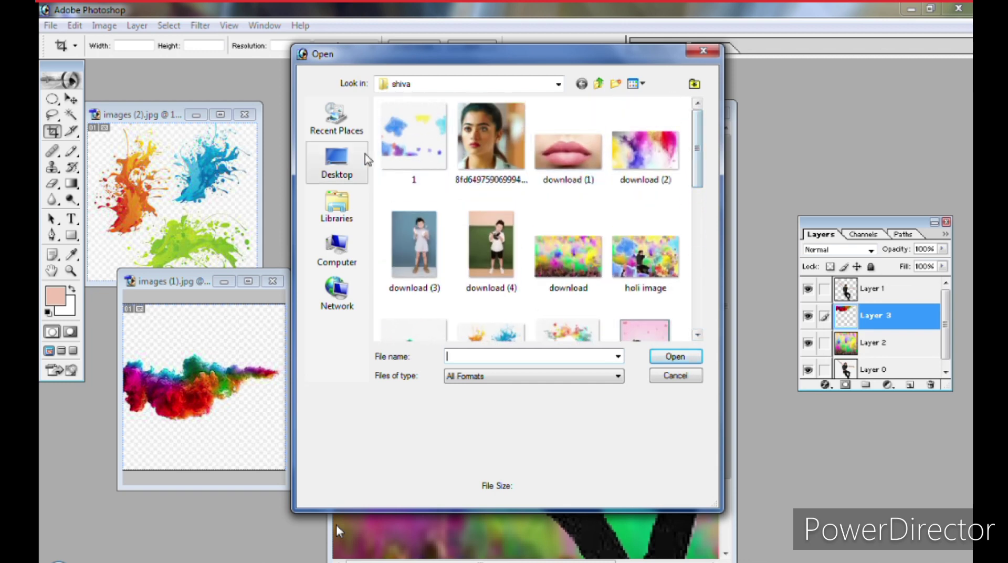
click(366, 159)
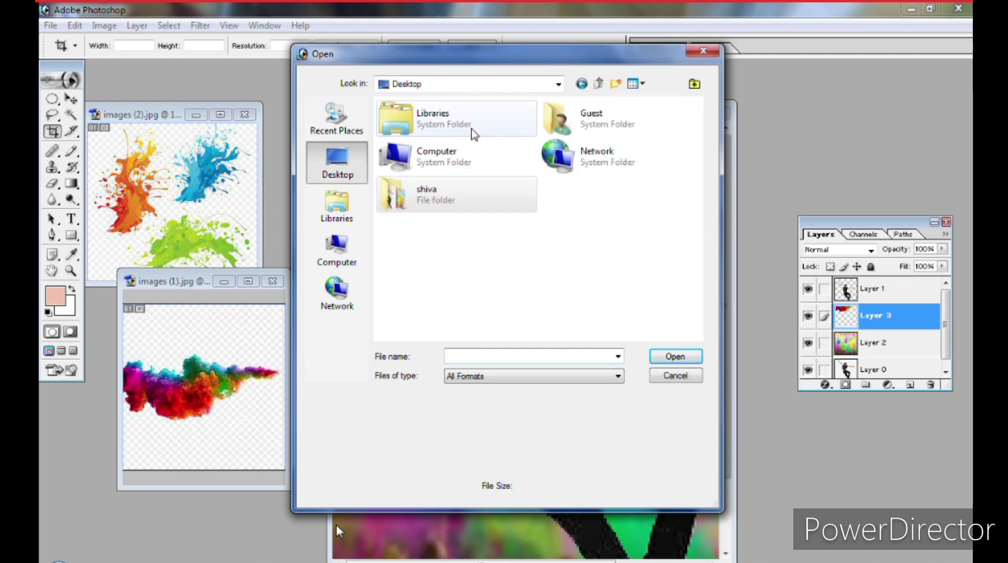
click(433, 189)
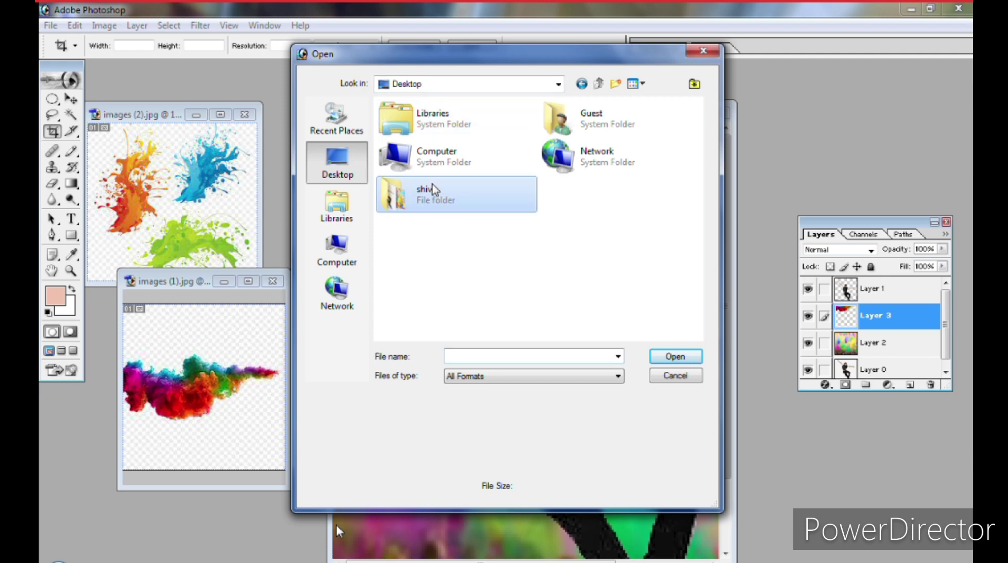
double_click(433, 189)
click(415, 140)
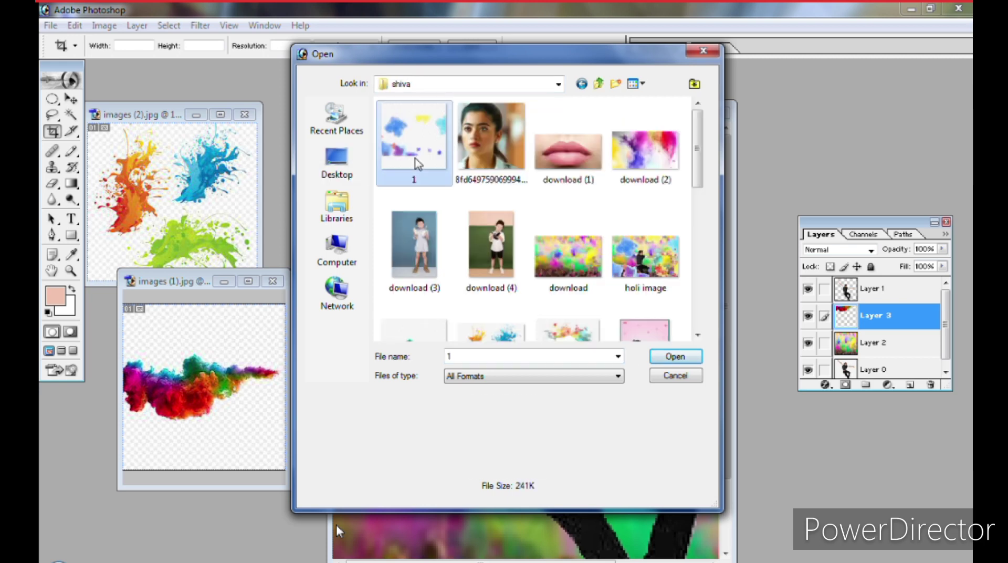
click(666, 358)
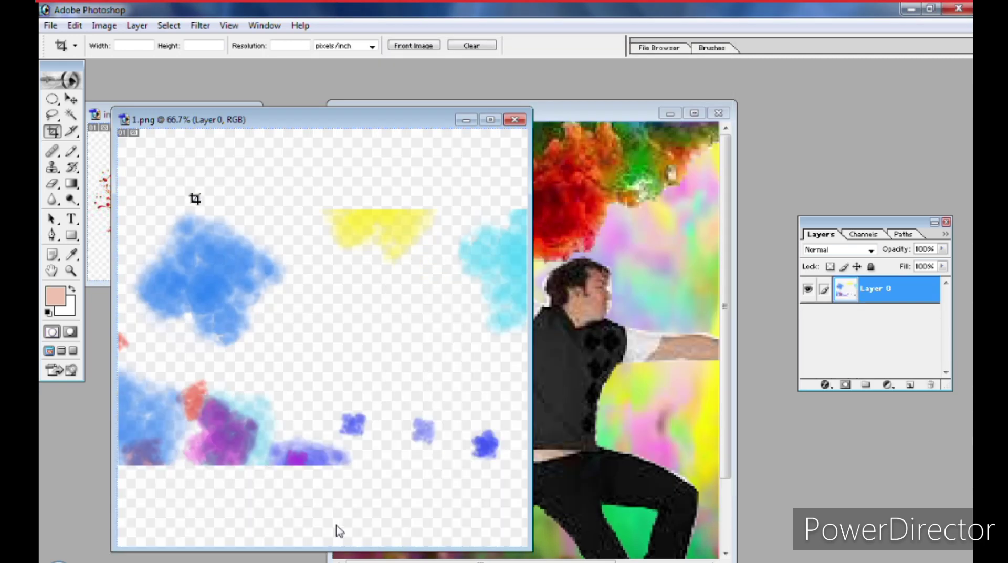
- Drag the 1.png clouds into the poster and scale them to about 26% beside the man
click(68, 98)
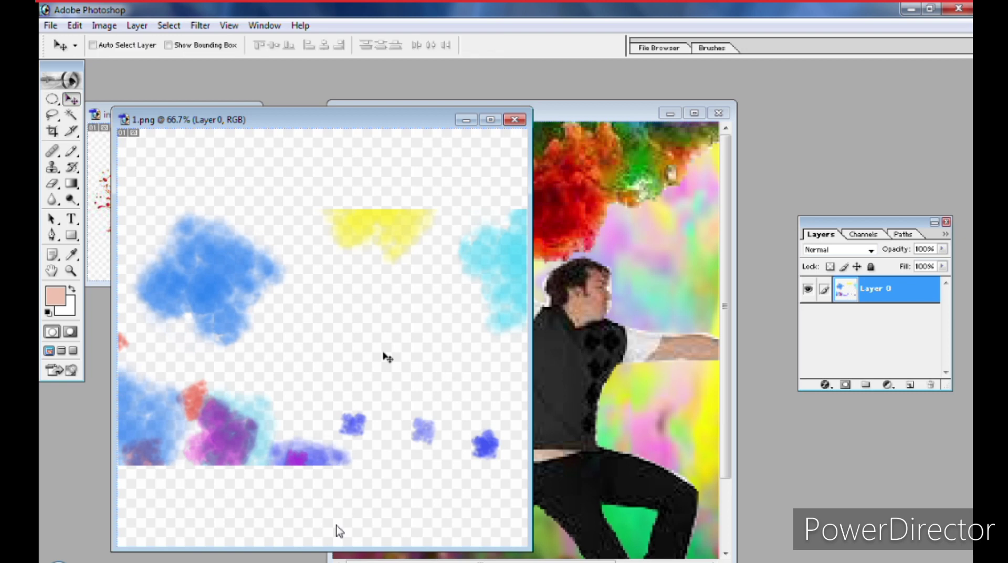
drag(387, 357, 599, 324)
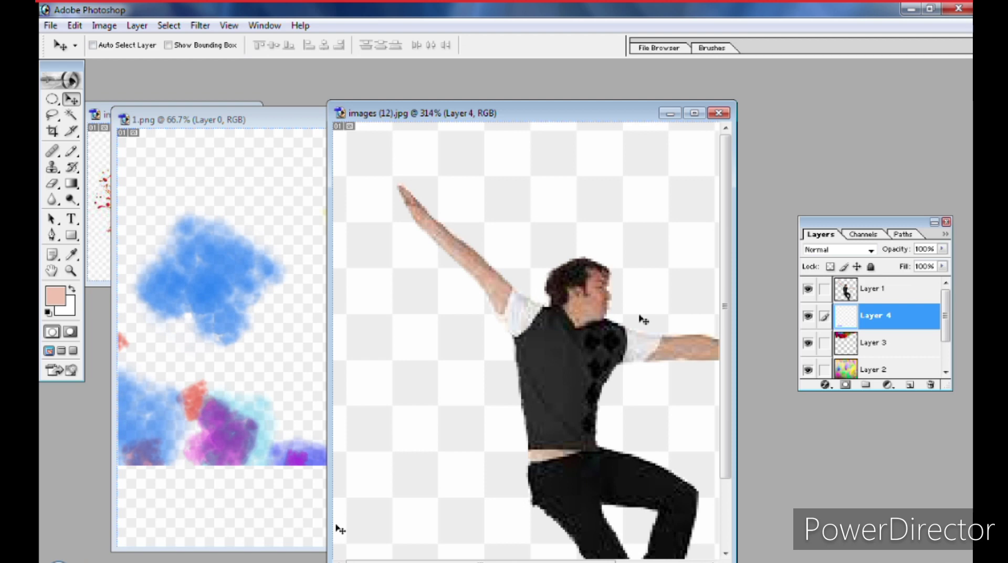
key(ctrl+t)
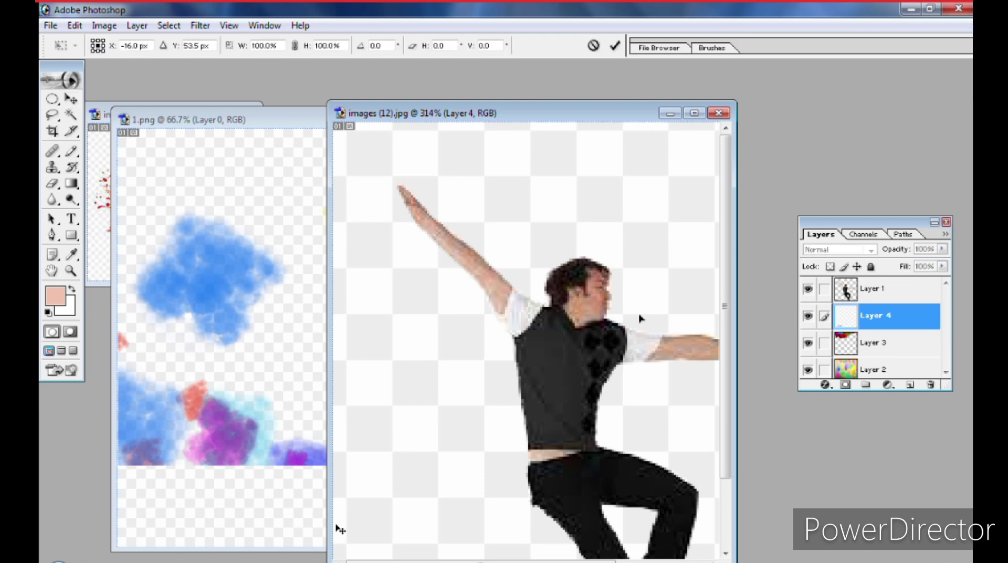
click(695, 113)
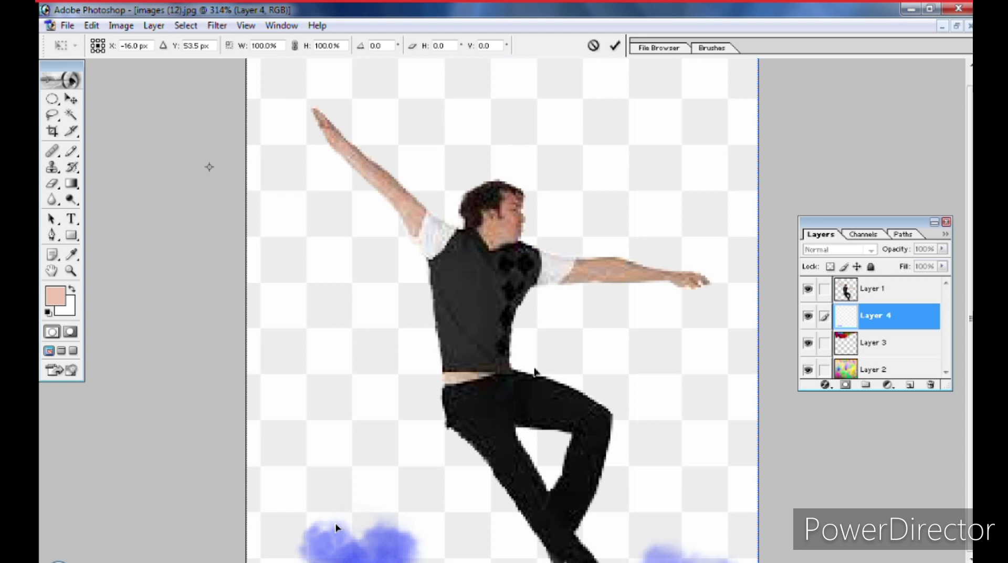
key(ctrl+minus)
key(ctrl+minus)
key(ctrl+minus)
key(ctrl+minus)
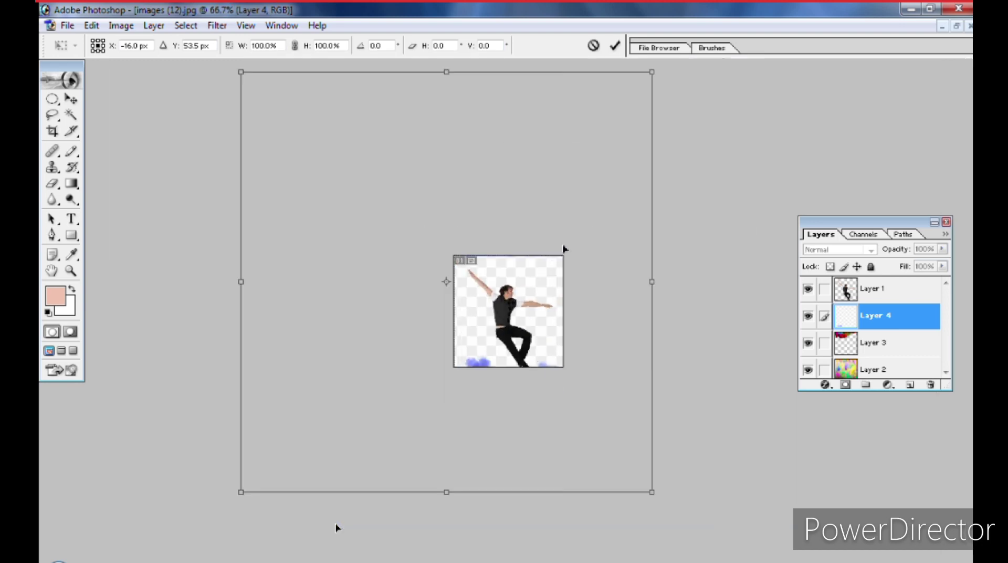
drag(650, 75, 335, 396)
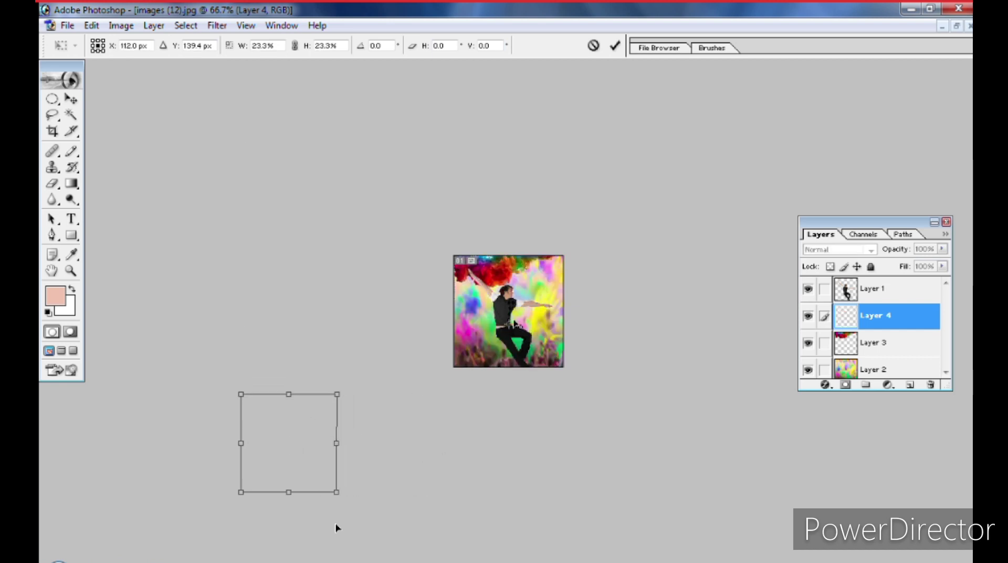
mouse_move(289, 473)
mouse_down()
mouse_move(387, 393)
mouse_move(471, 360)
mouse_move(500, 332)
mouse_move(542, 352)
mouse_move(530, 375)
mouse_move(558, 393)
mouse_up()
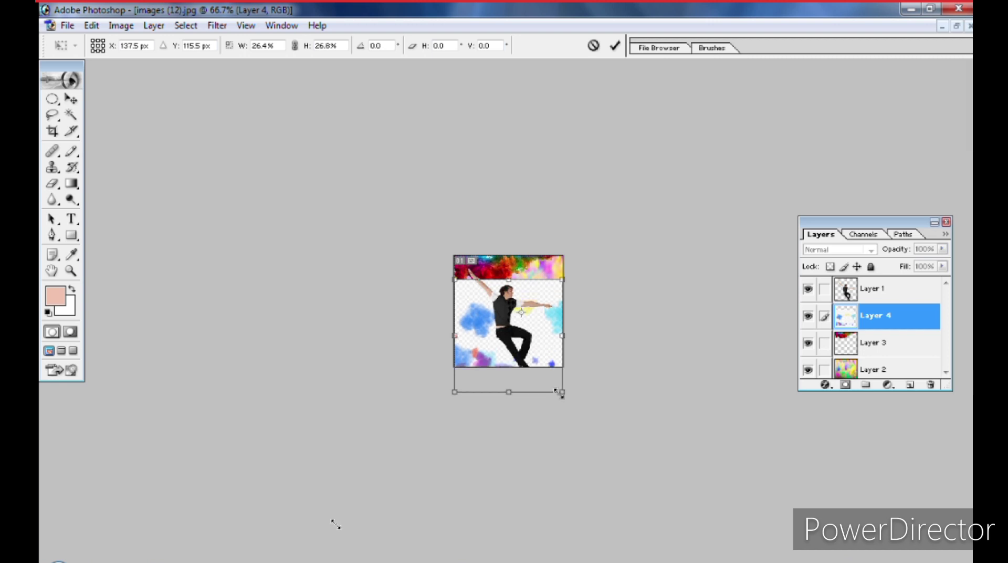
key(Return)
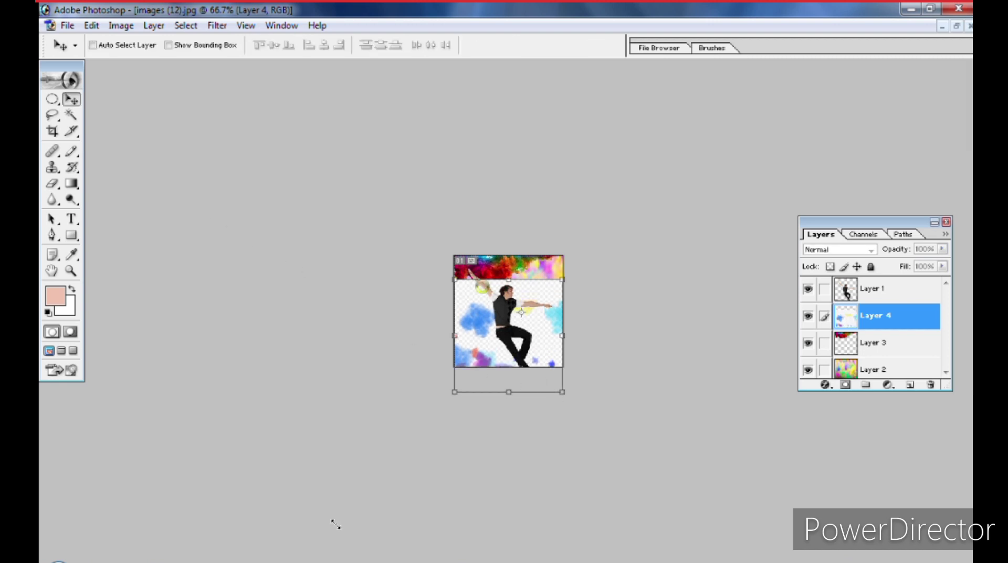
- Magic-wand the cloud layer's empty areas, deselect, and zoom back in on the poster
click(71, 115)
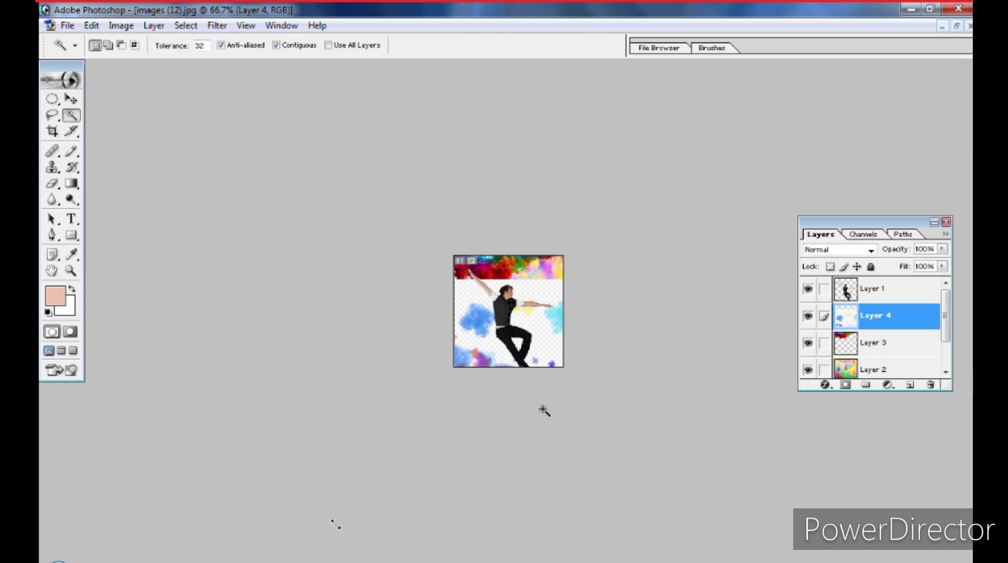
click(541, 341)
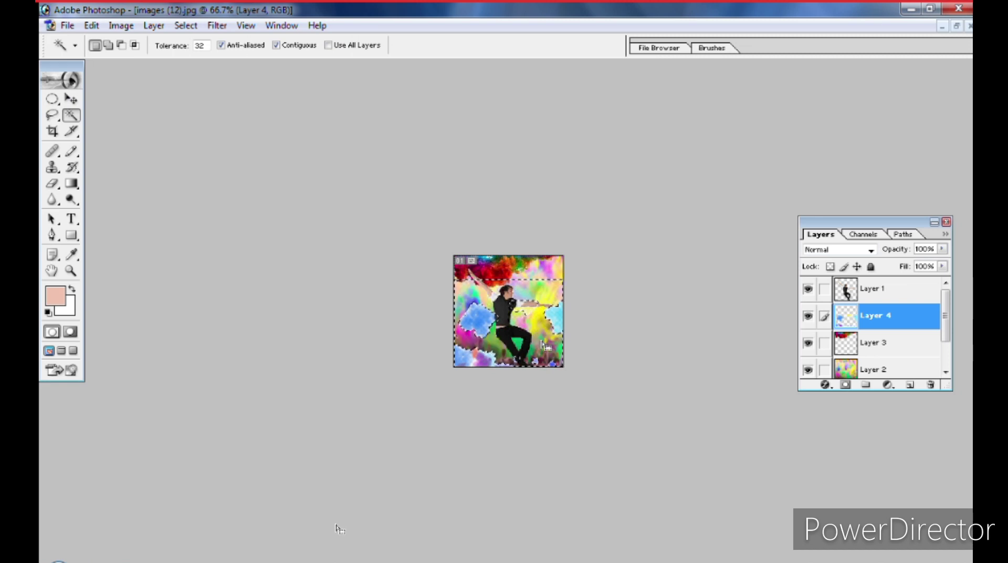
key(ctrl+d)
key(c)
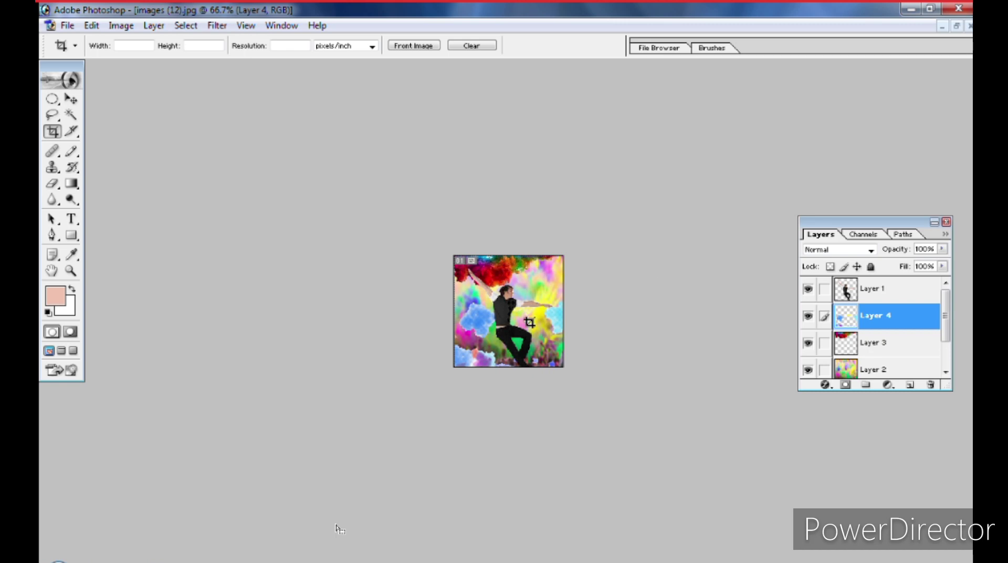
key(ctrl+plus)
key(ctrl+plus)
key(ctrl+plus)
key(ctrl+plus)
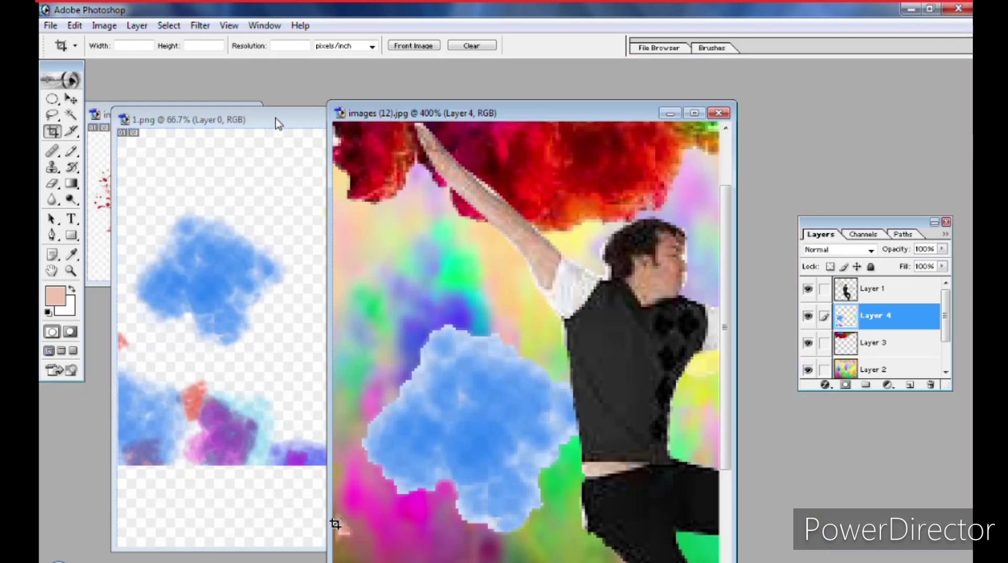
- Minimize the cloud and smoke windows and drag the colour splatter into the poster as Layer 5
click(278, 124)
click(476, 118)
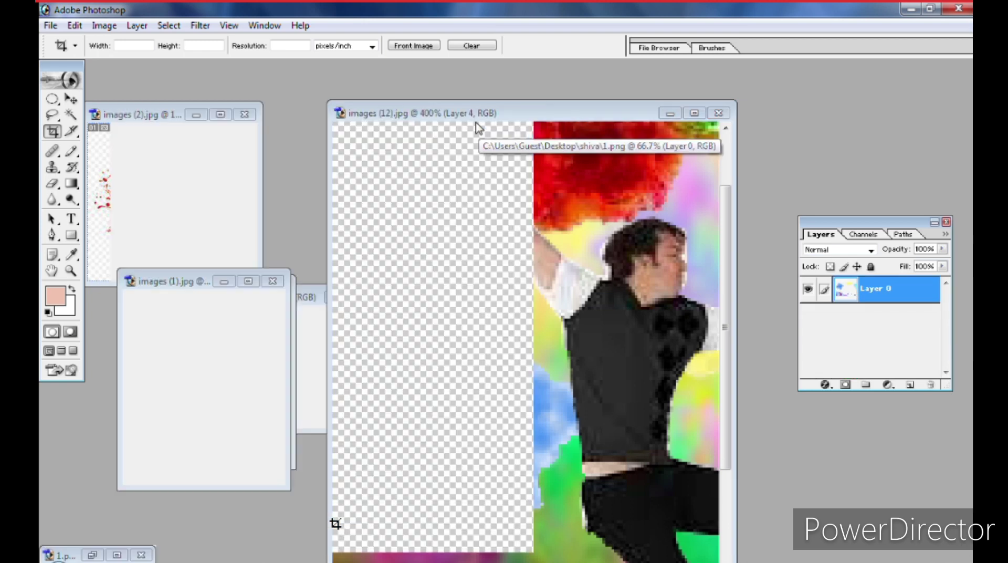
click(303, 364)
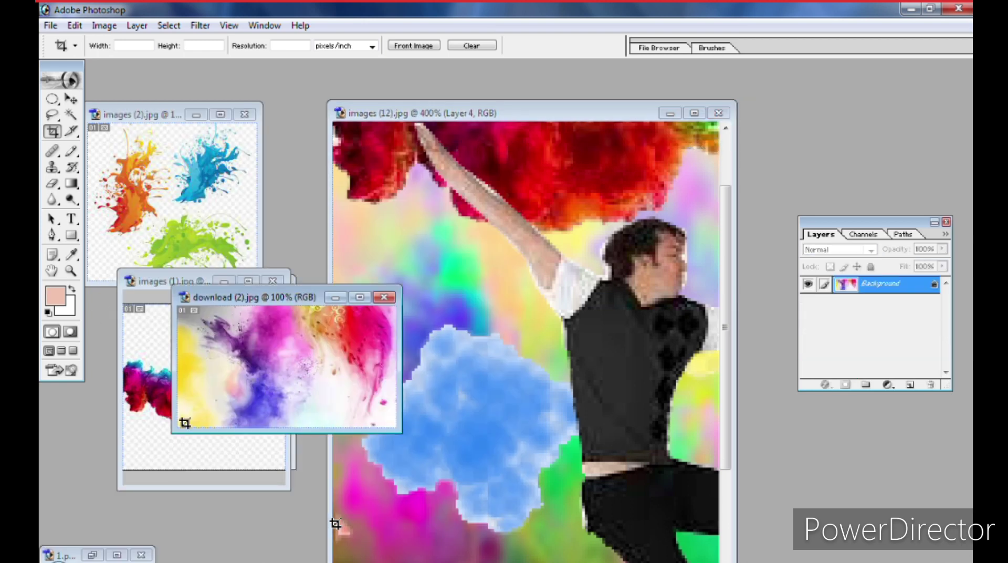
click(179, 441)
click(222, 284)
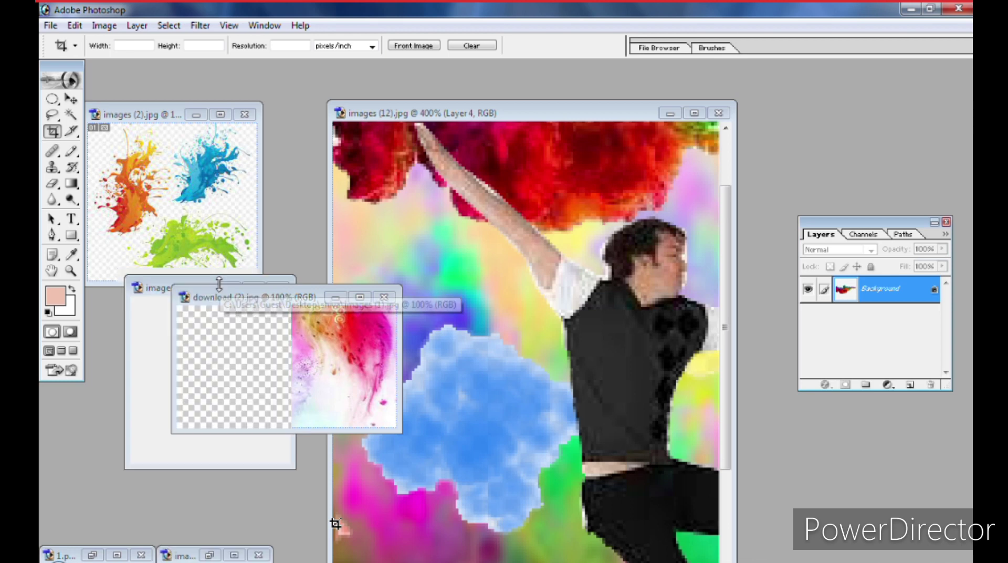
click(134, 372)
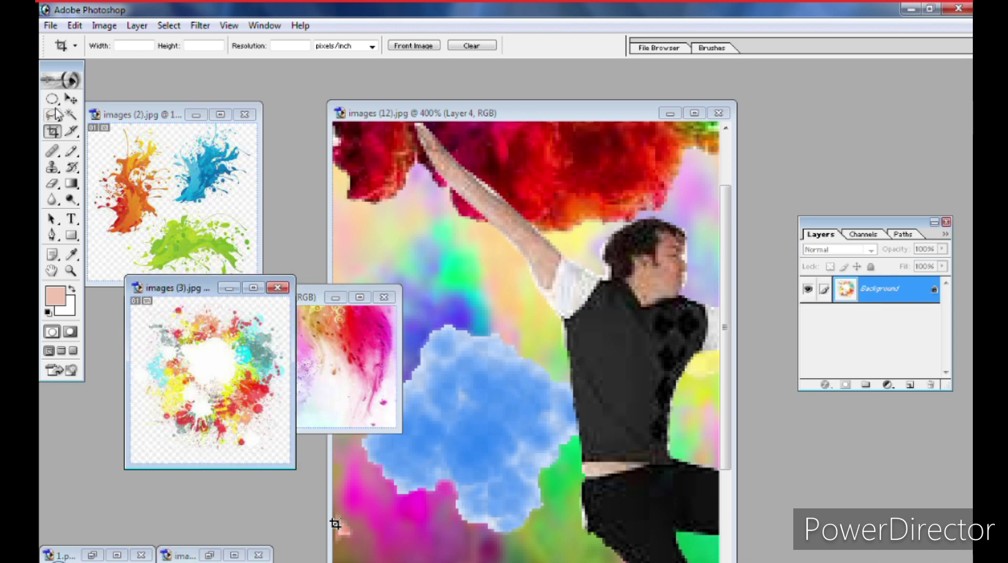
click(70, 99)
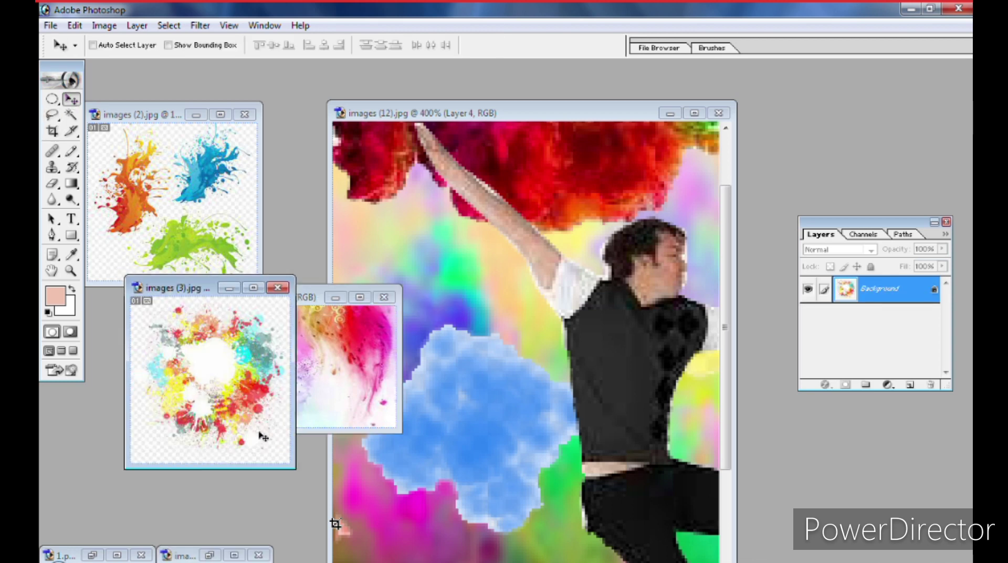
drag(262, 436, 567, 392)
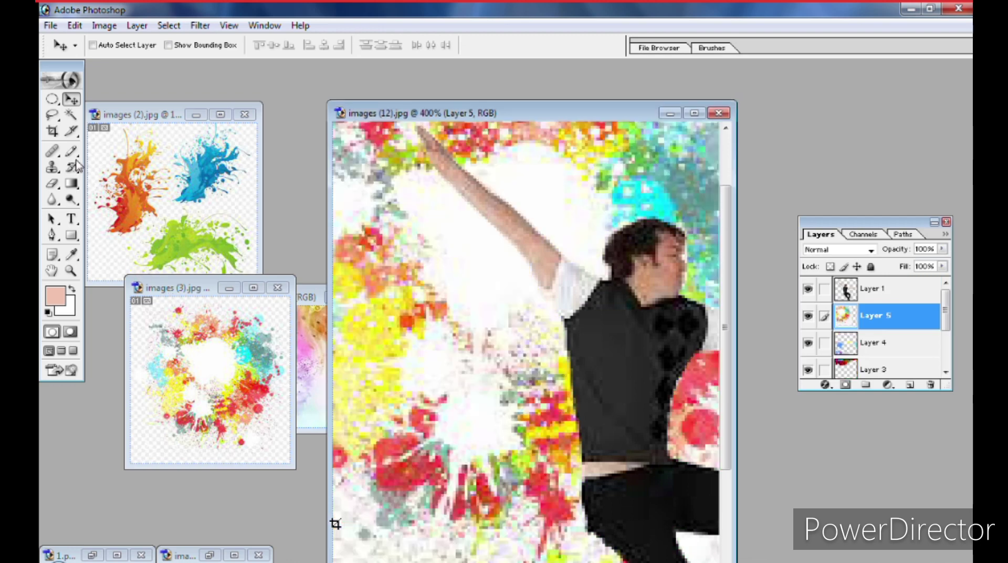
- Delete Layer 5's white centre and top-left corner with the Magic Wand, then maximize the poster
click(71, 114)
click(461, 237)
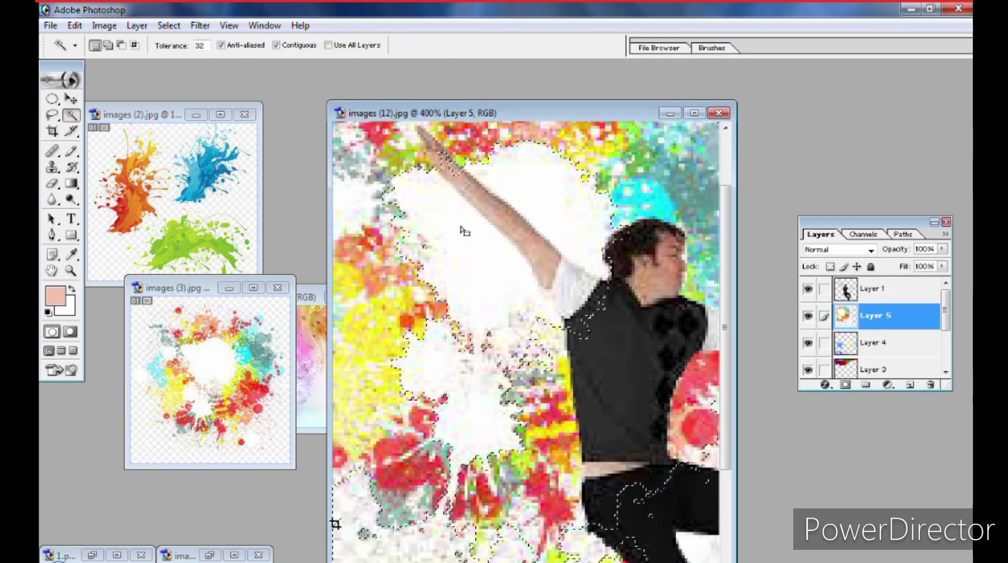
key(Delete)
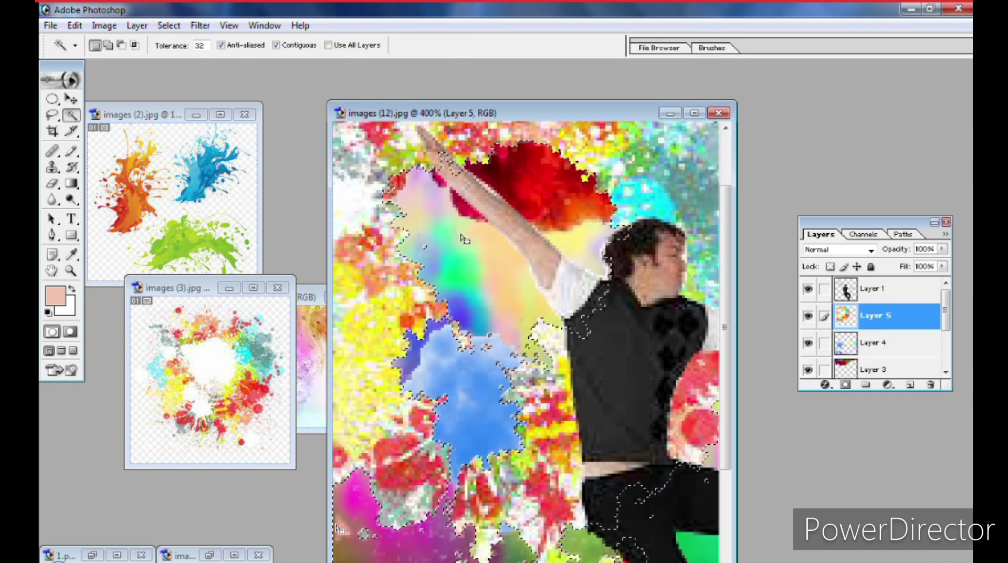
click(352, 210)
key(Delete)
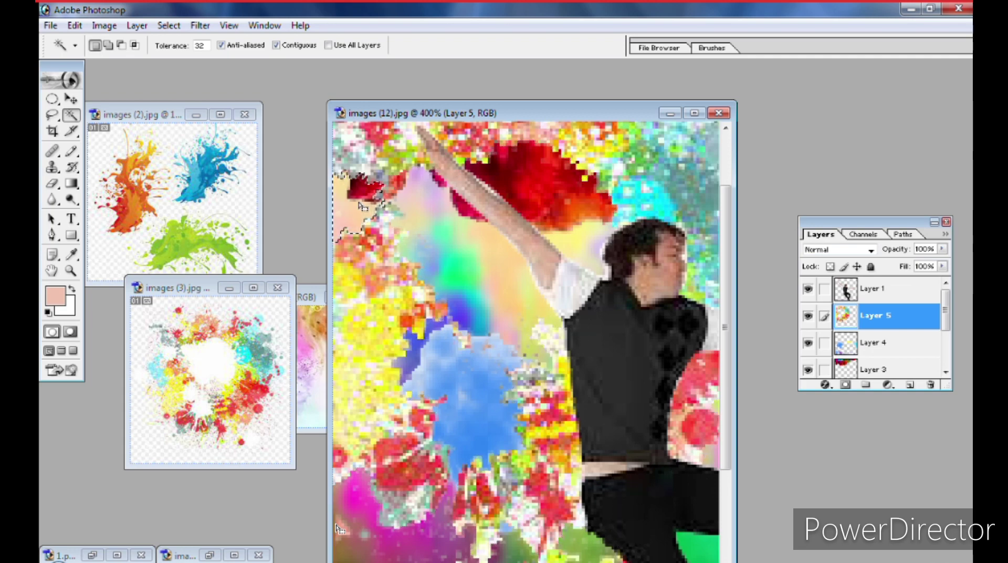
click(694, 115)
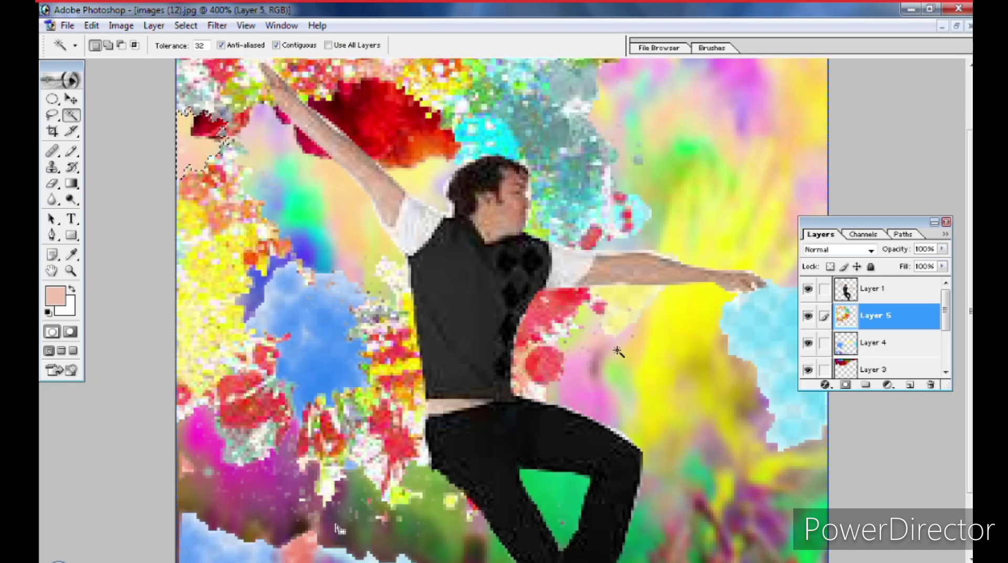
scroll(336, 528, up, 3)
scroll(337, 529, up, 1)
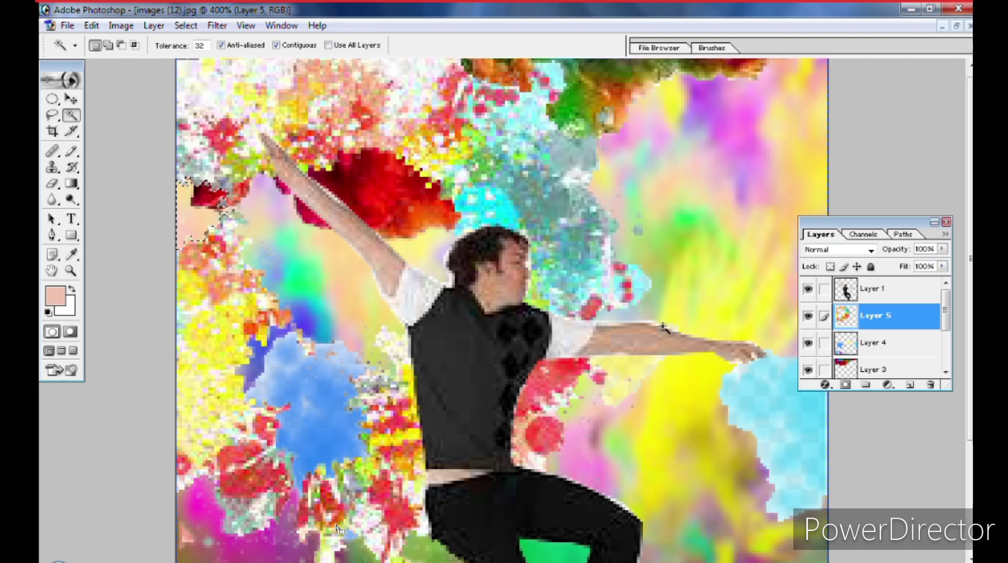
- Zoom out to view the whole poster, then start and cancel a transform
key(ctrl+alt+0)
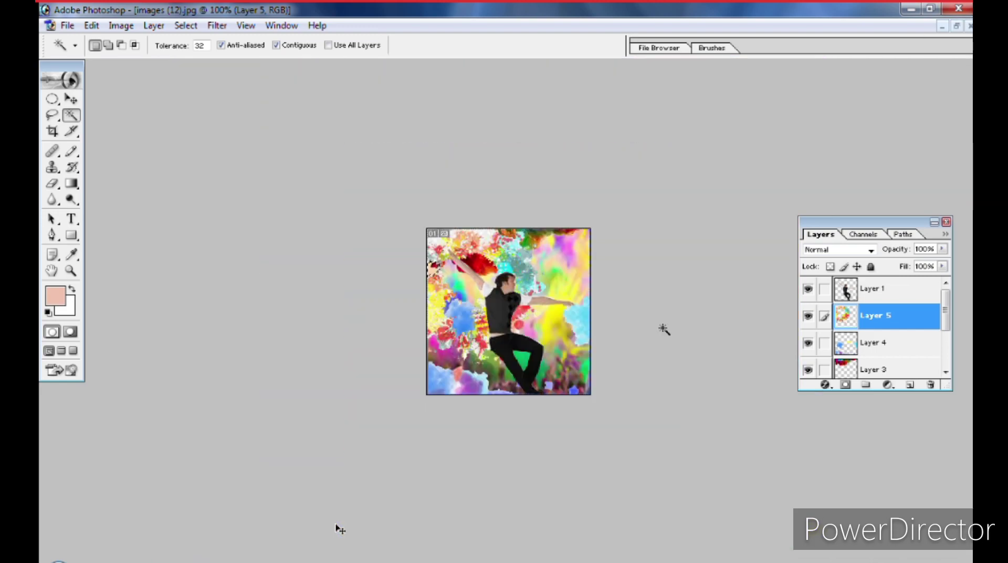
key(c)
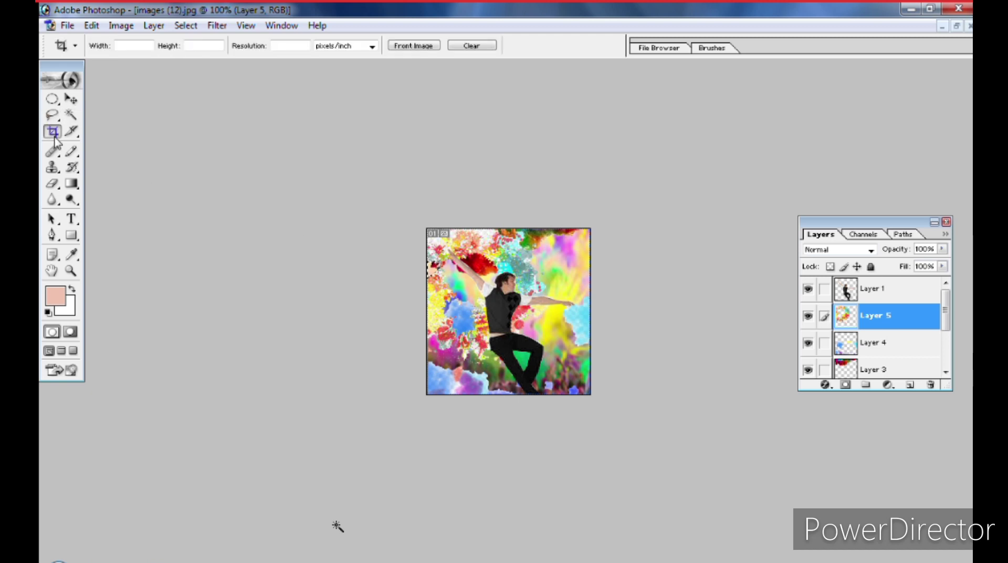
key(ctrl+t)
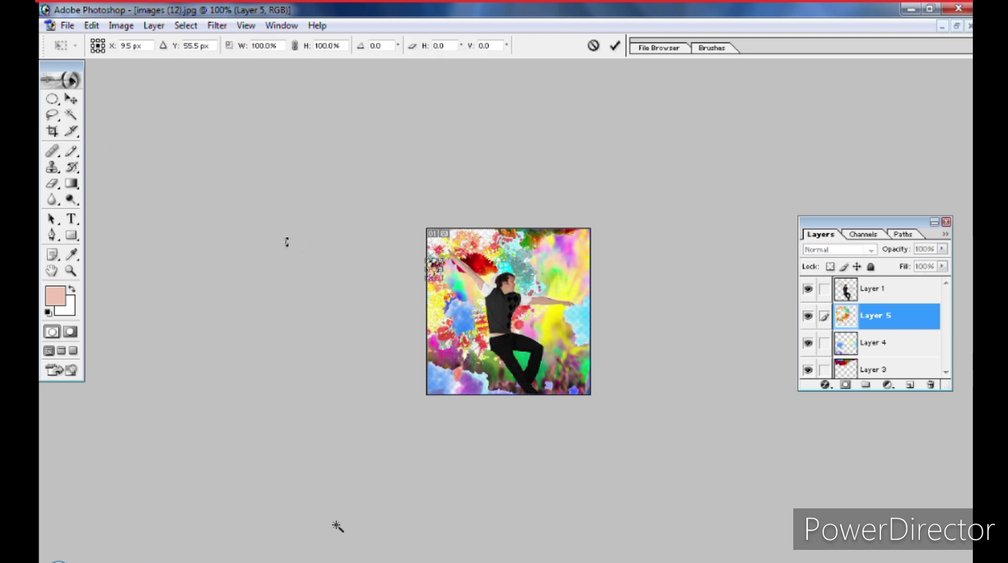
key(Escape)
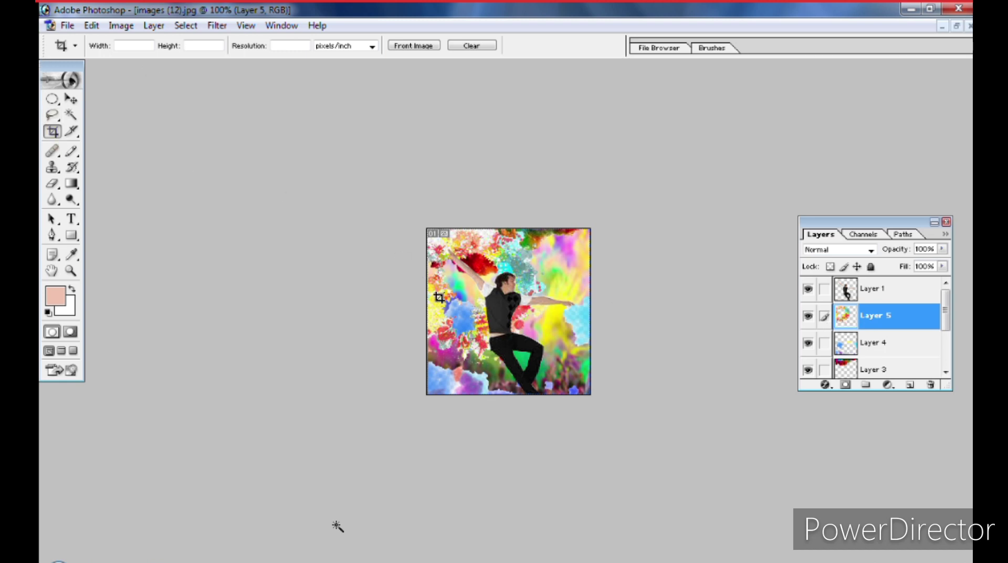
- Begin transforming Layer 5's splash, widening it to about 129% and moving it down-right
click(71, 99)
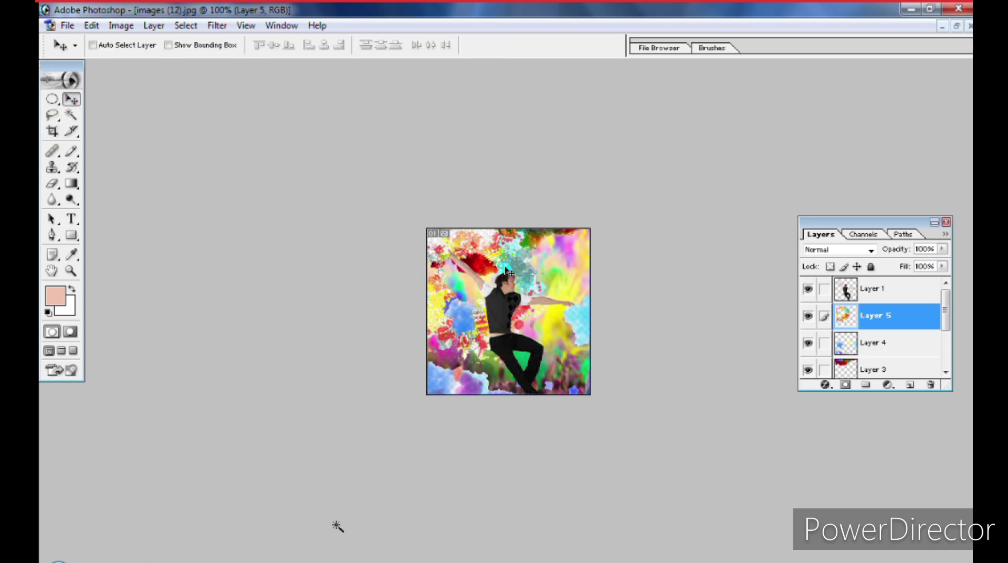
key(ctrl+t)
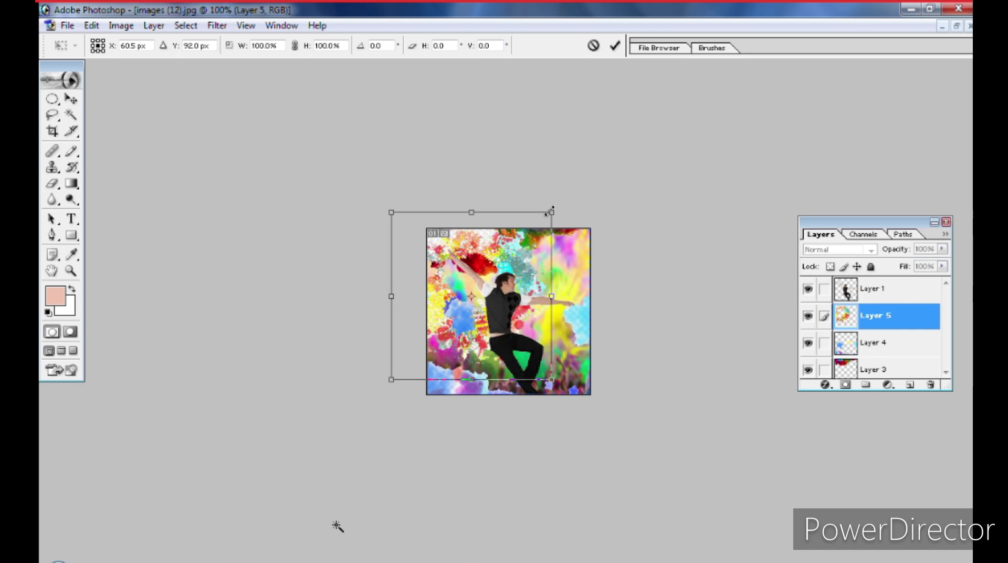
drag(551, 212, 535, 229)
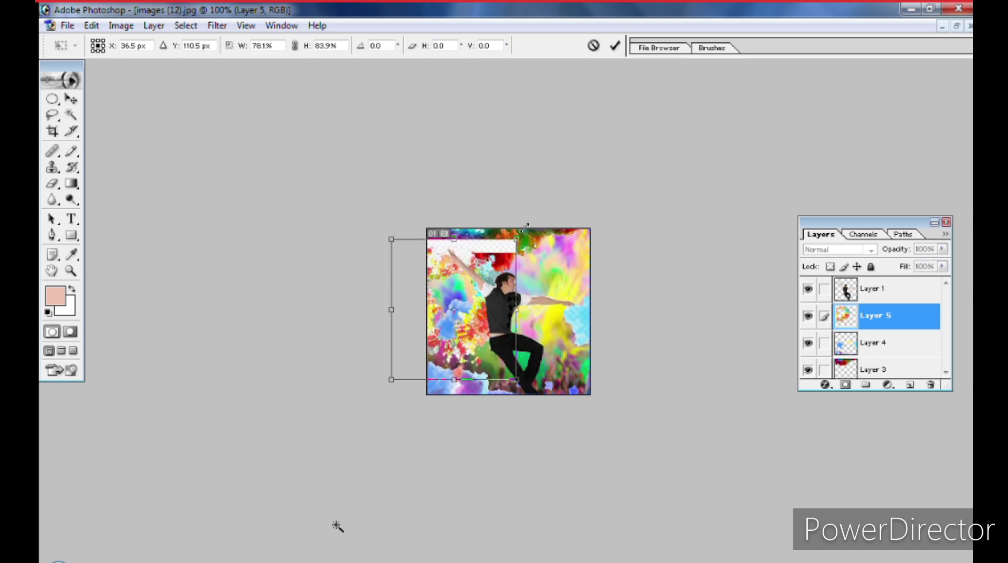
drag(603, 223, 598, 195)
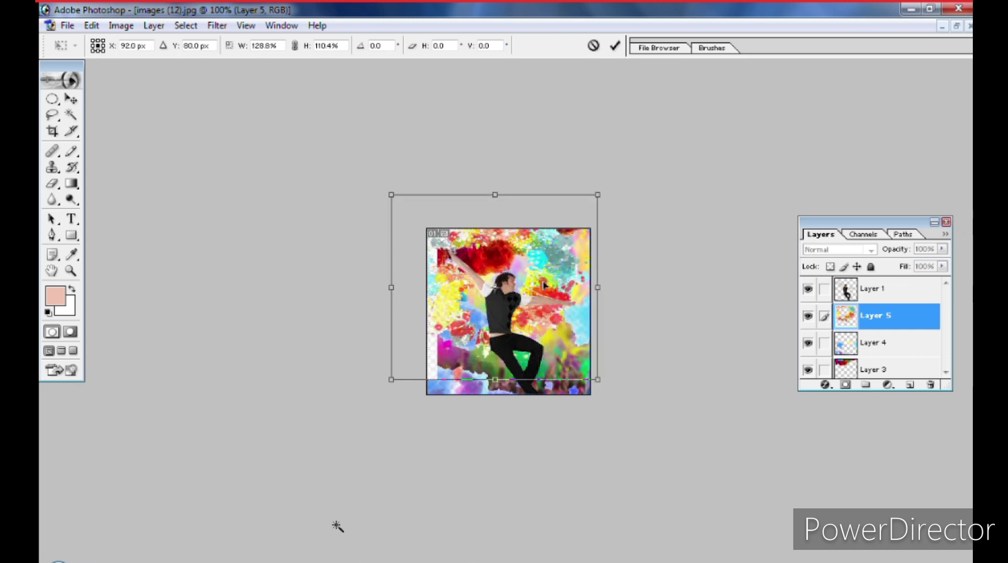
drag(566, 310, 591, 322)
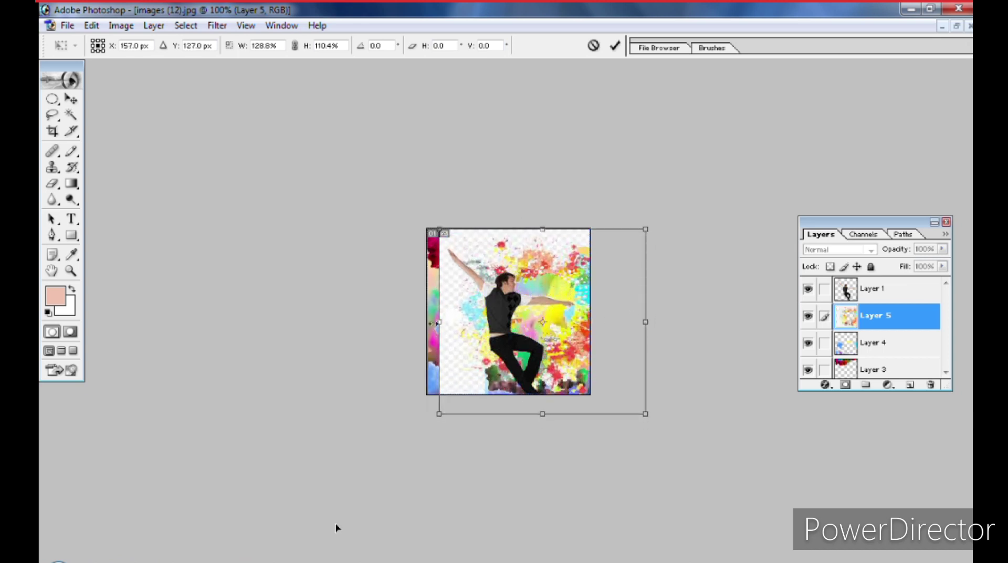
- Stretch the splash to 137.8% height, nudge it right, and commit the transform
drag(436, 322, 310, 332)
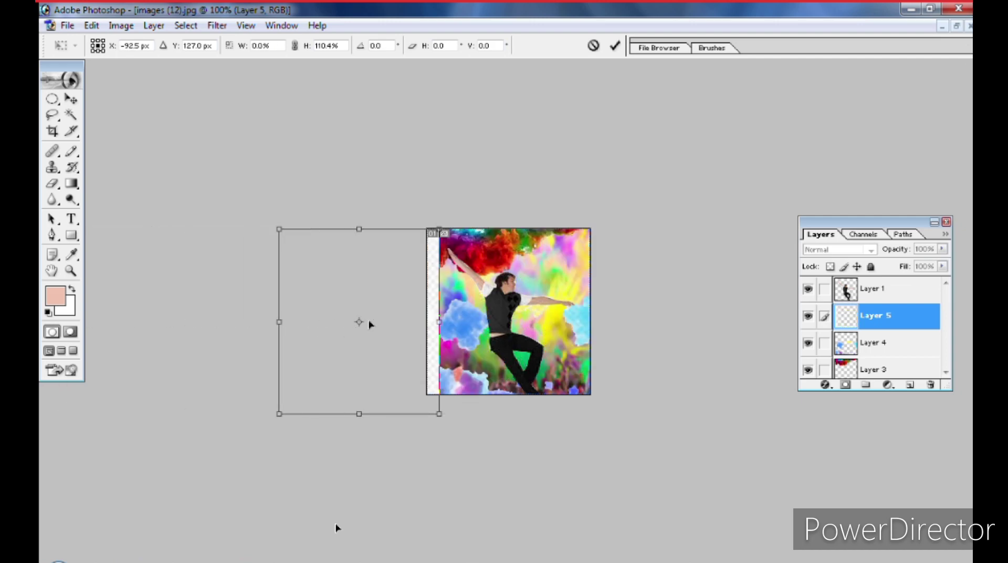
drag(370, 324, 540, 307)
drag(630, 394, 670, 441)
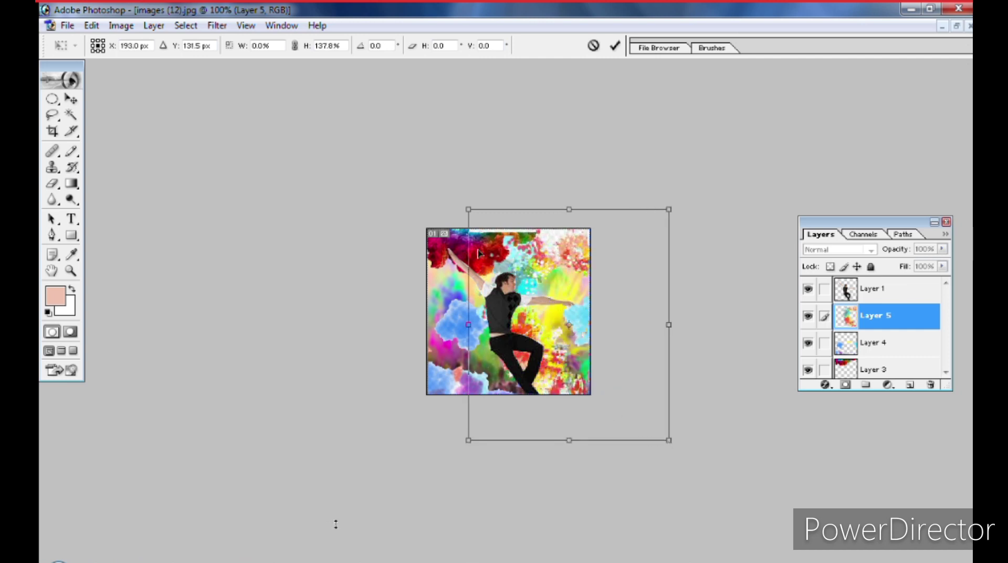
drag(562, 339, 579, 335)
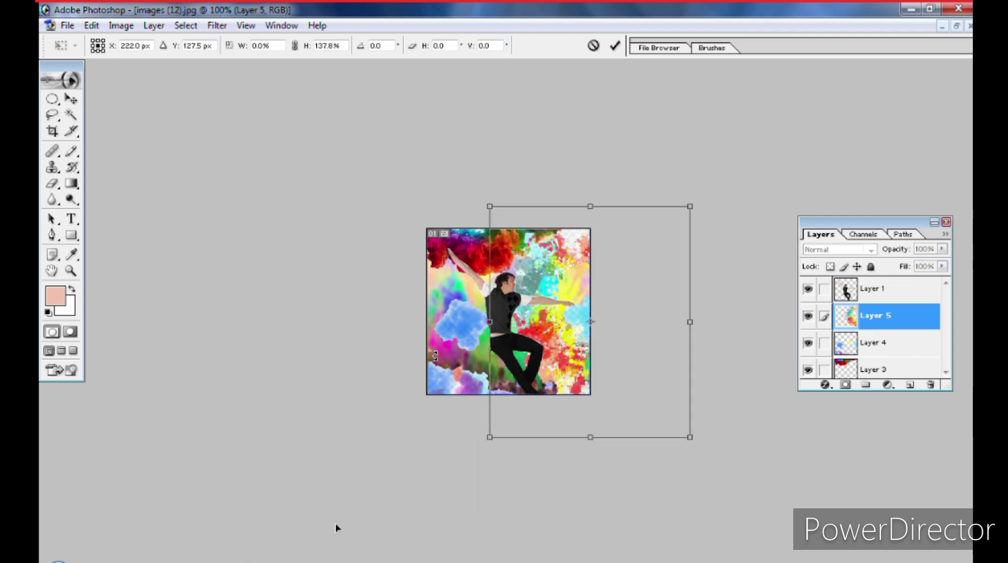
key(Return)
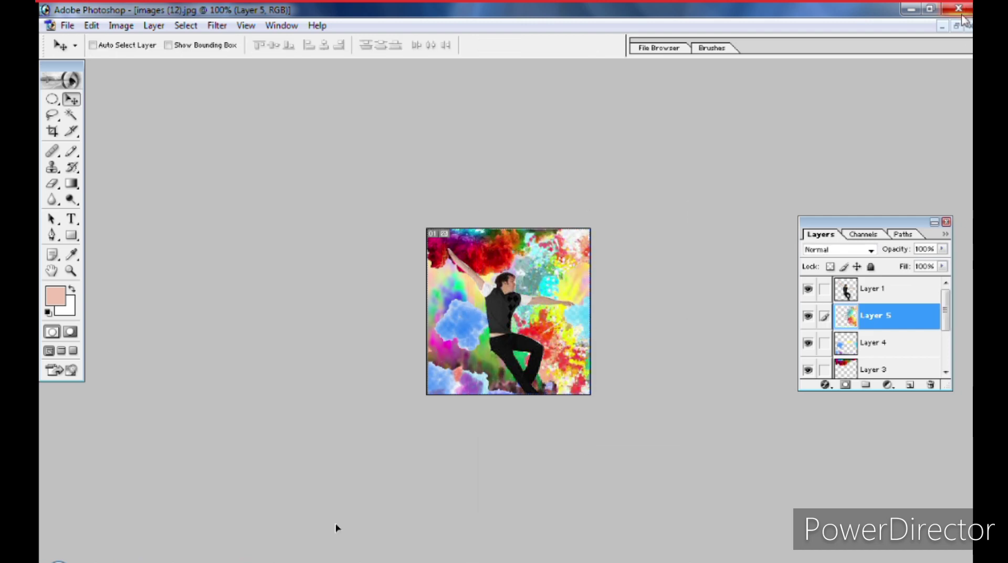
- Float the poster window and move rainbow-smoke Layer 3 above splash Layer 5
click(957, 25)
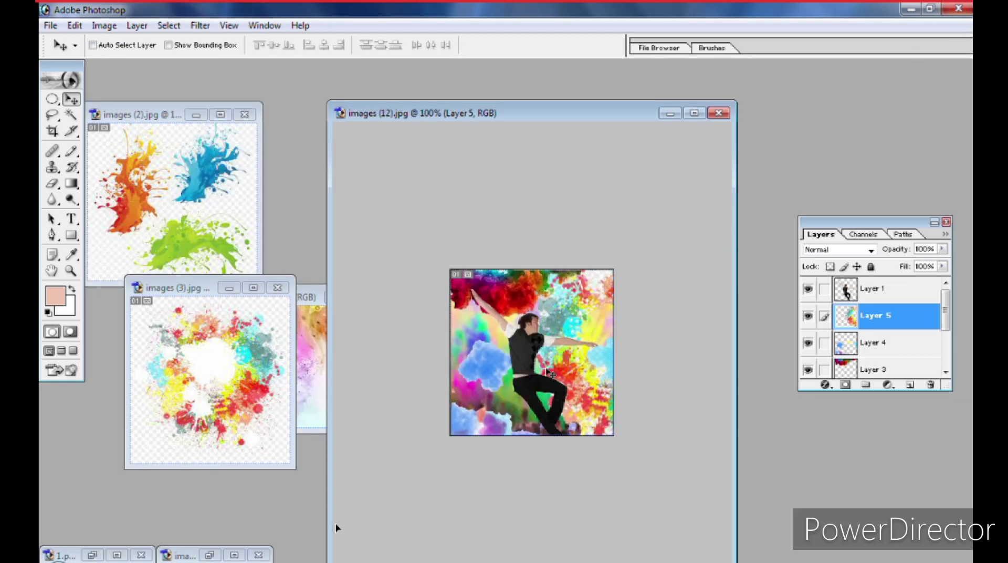
key(ctrl+plus)
key(ctrl+plus)
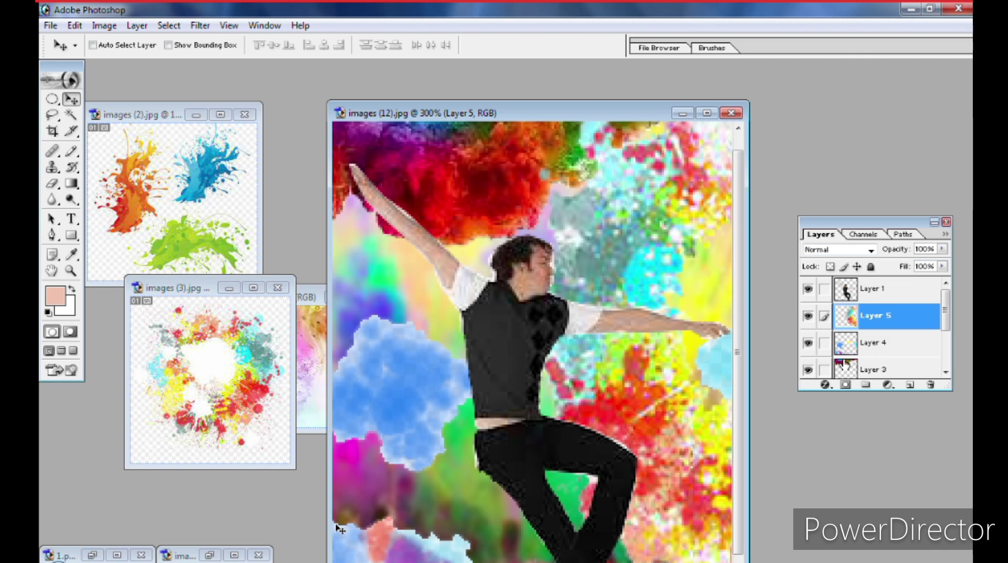
drag(850, 370, 849, 315)
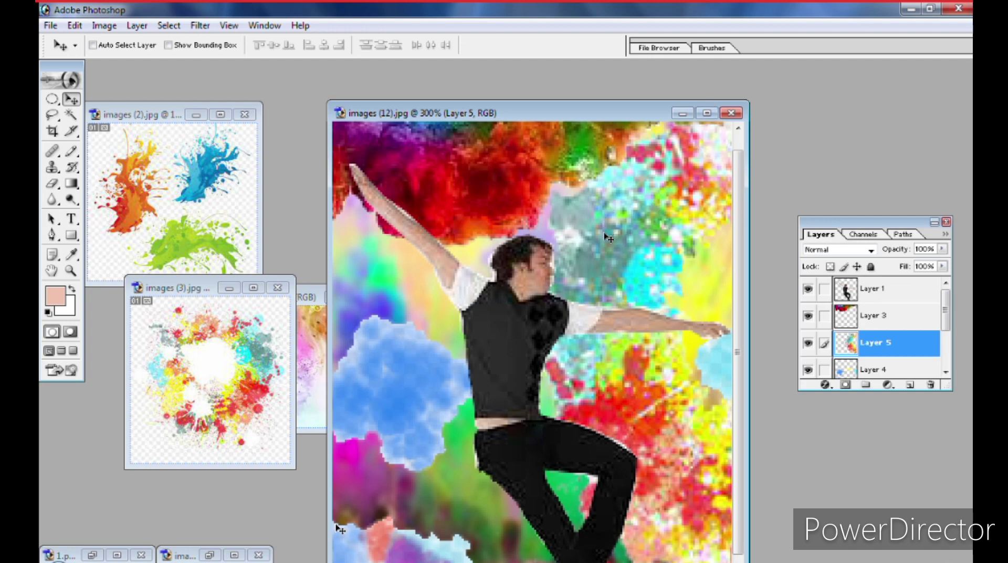
key(ctrl+minus)
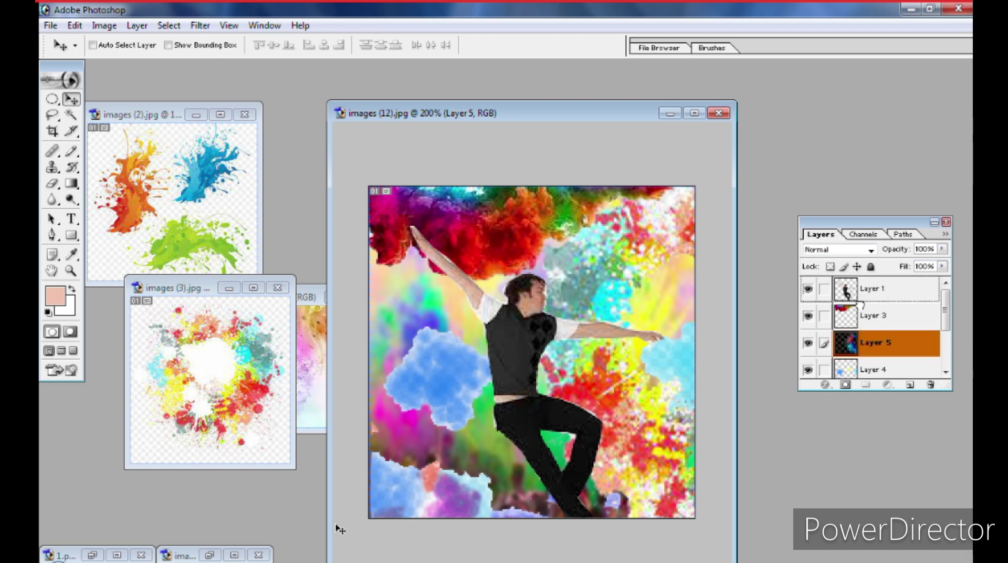
- Put Layer 5 at the top, shift it about 60 px right, and maximize the poster window
drag(856, 344, 846, 284)
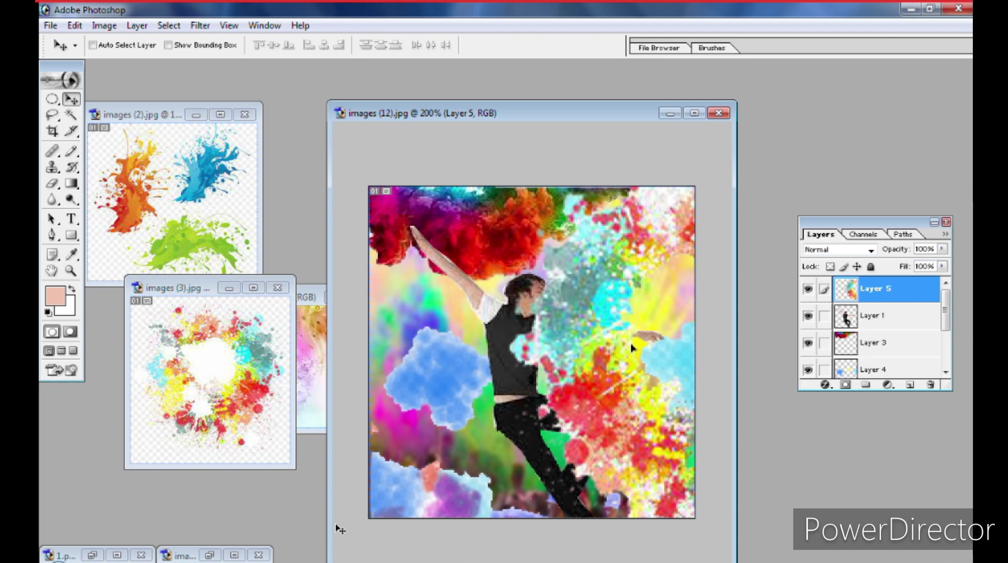
drag(610, 348, 641, 353)
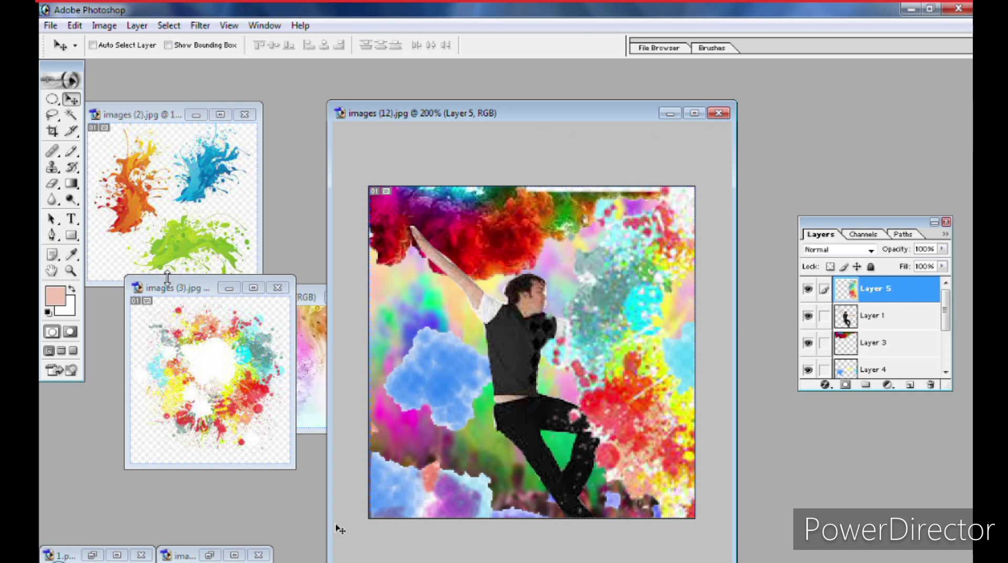
click(694, 113)
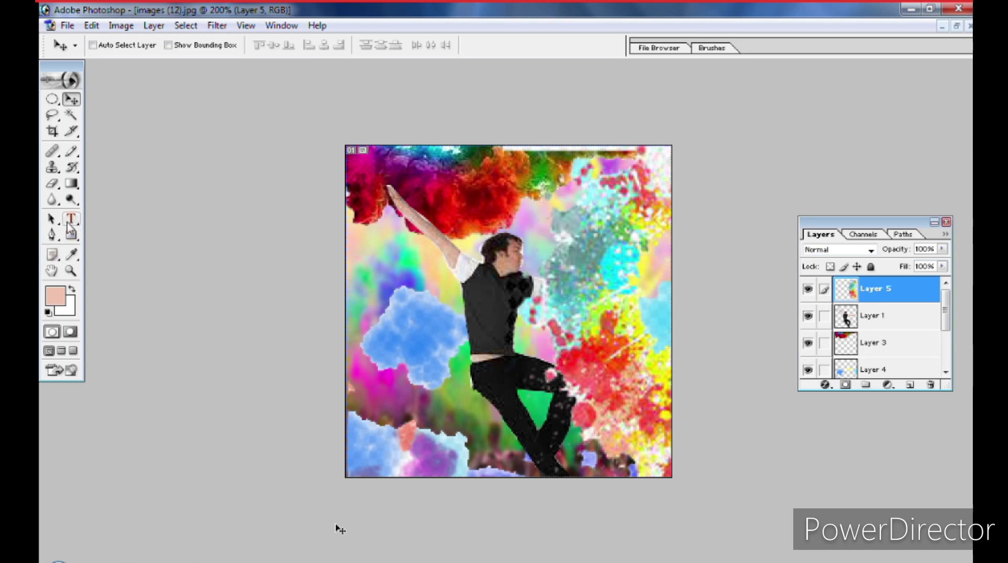
- Add 'happy' in pure red Arial Rounded MT Bold 72 pt across the poster's middle
click(71, 219)
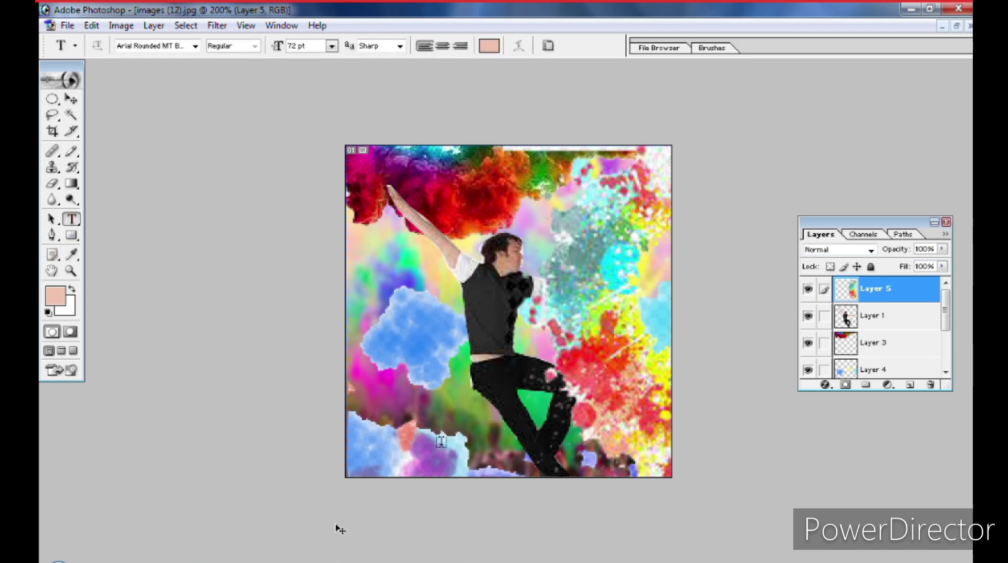
click(400, 384)
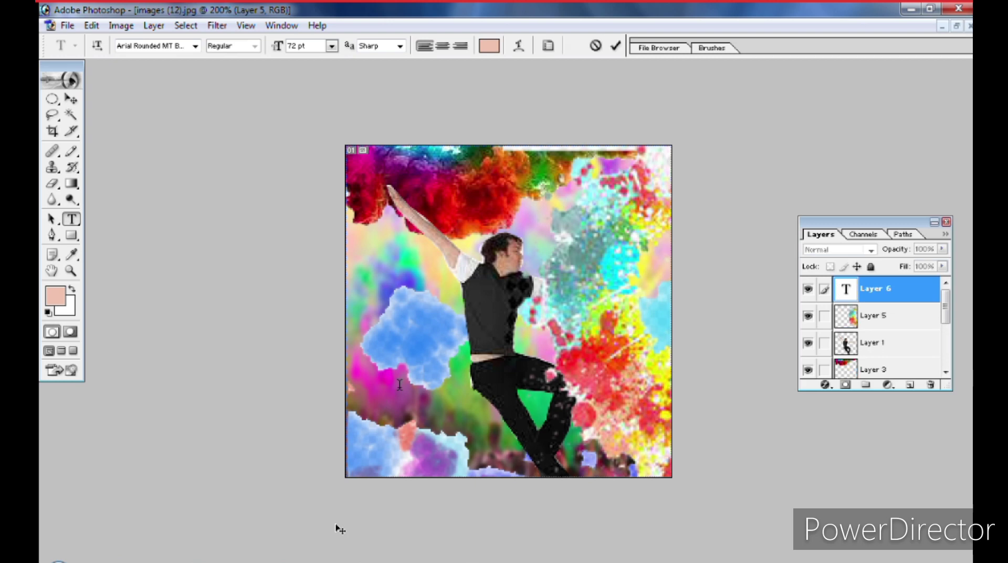
click(489, 46)
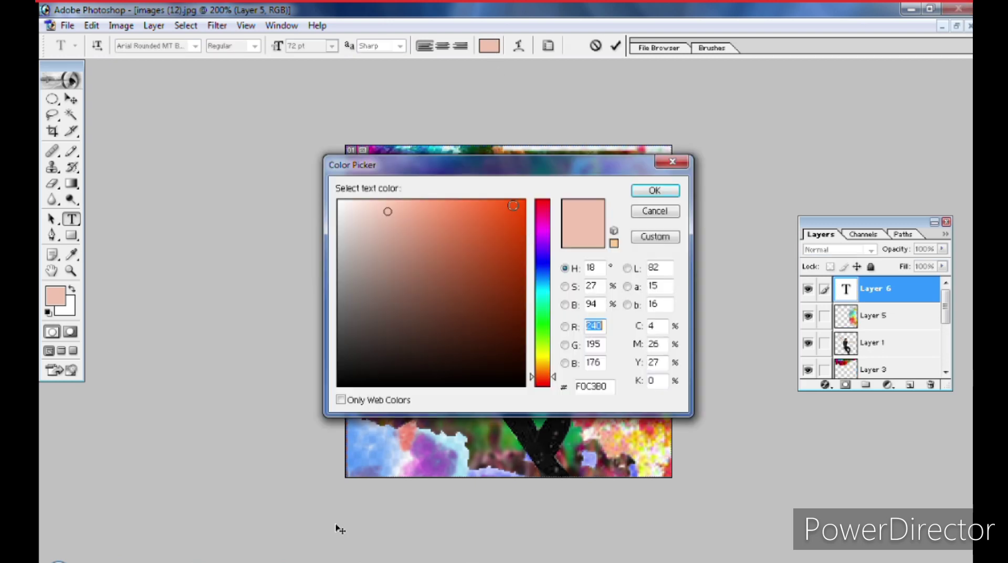
click(524, 201)
drag(540, 206, 540, 199)
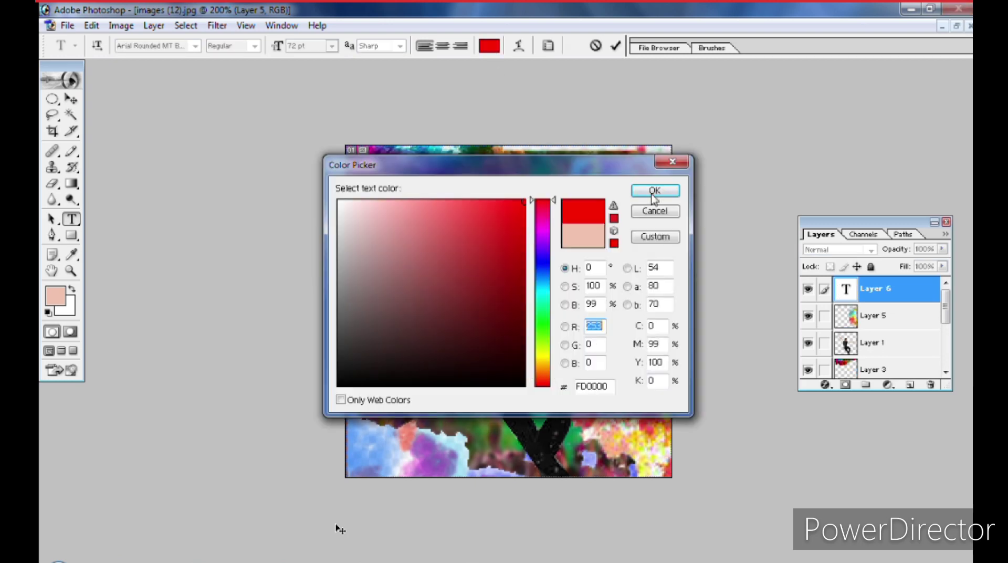
click(654, 191)
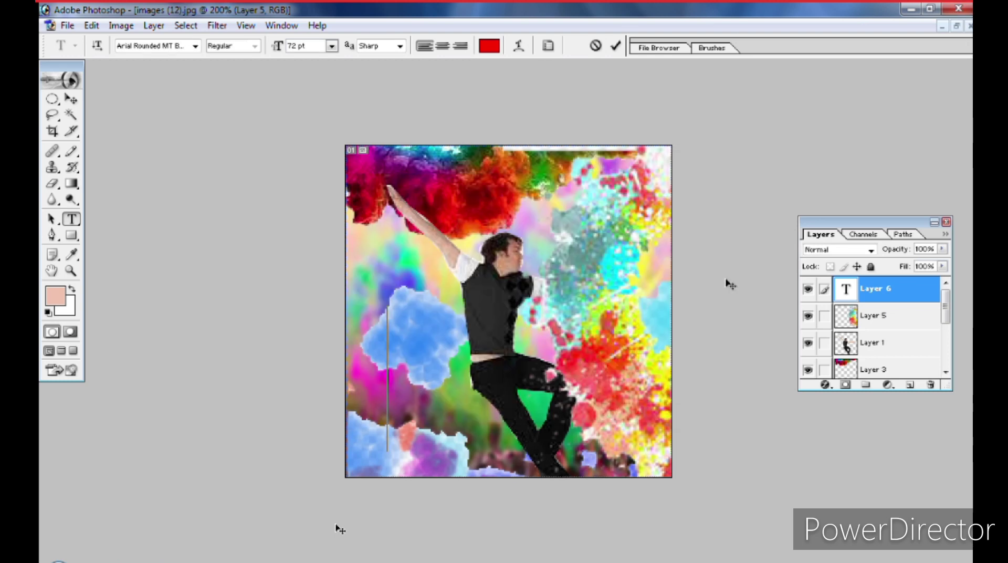
text(ha)
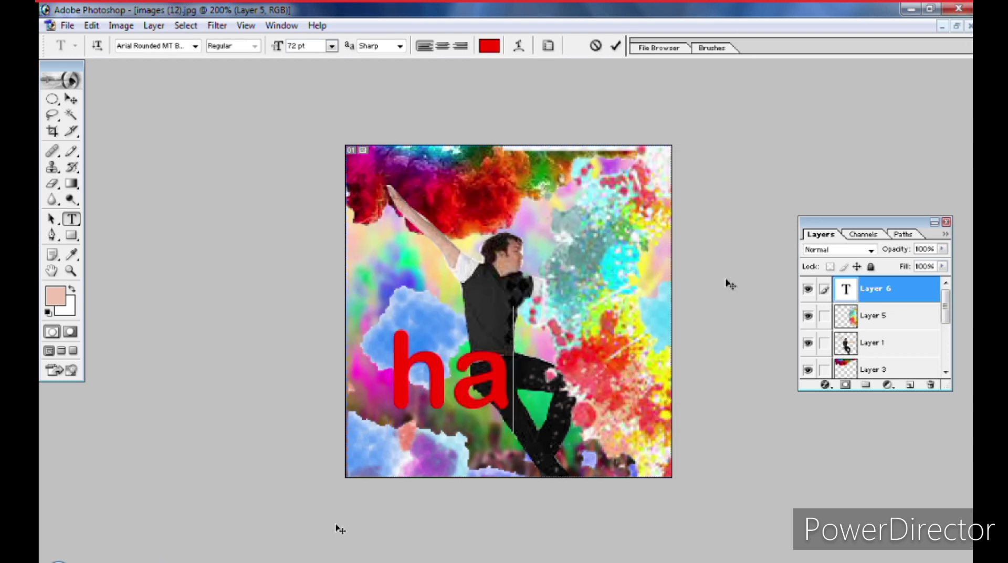
text(ppy)
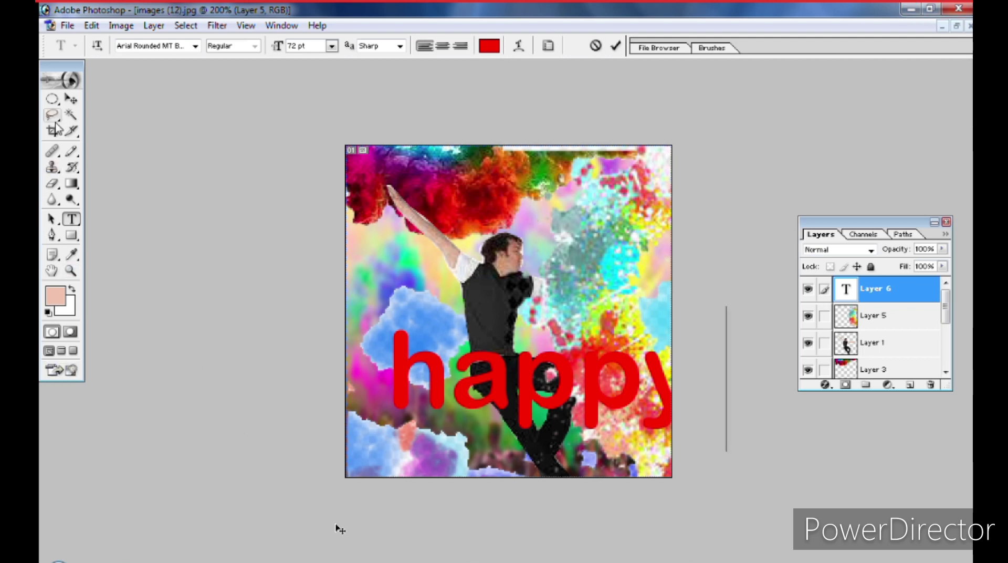
click(70, 100)
- Scale the red 'happy' text to about half size and place it at lower left
drag(540, 399, 492, 331)
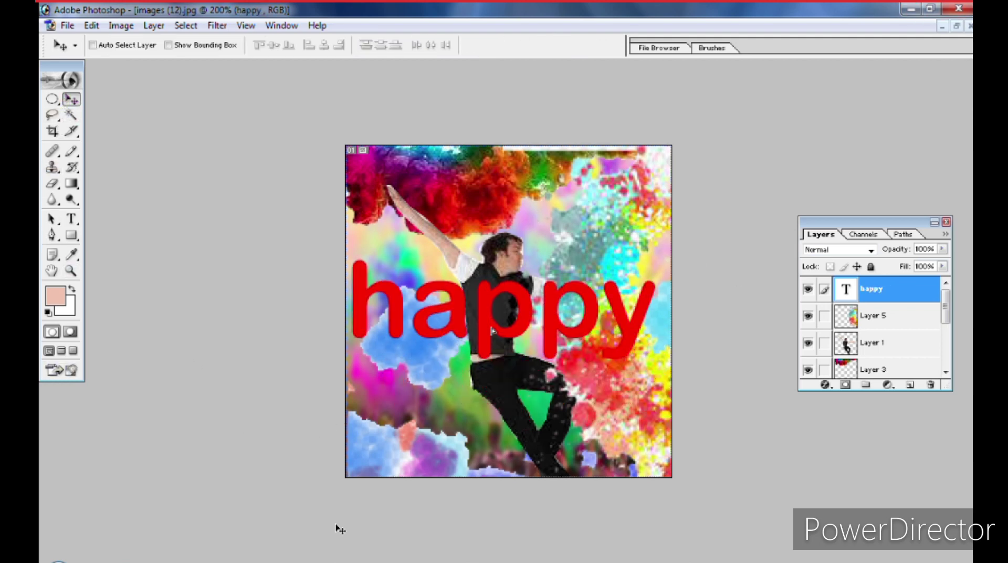
key(ctrl+t)
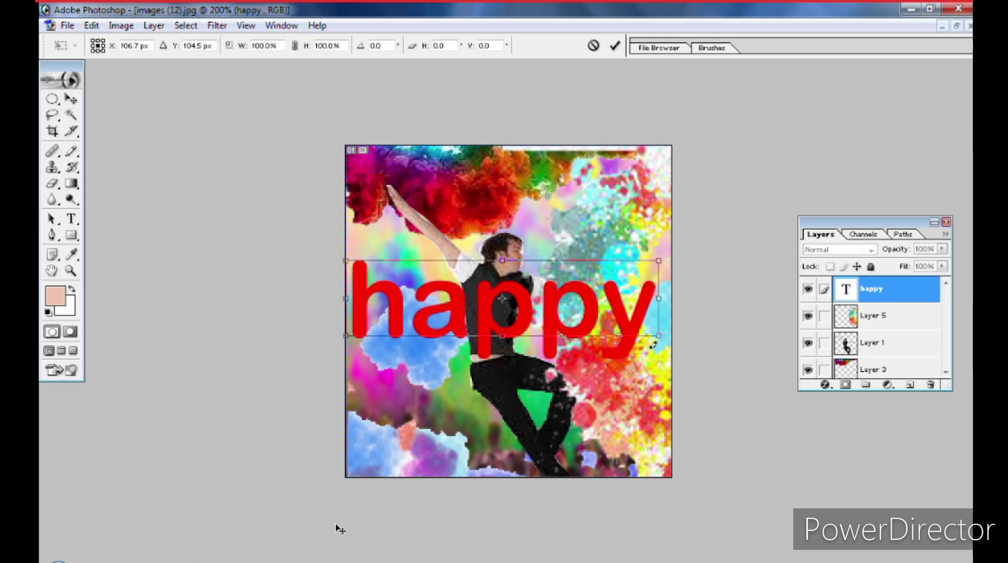
mouse_move(651, 332)
mouse_down()
mouse_move(468, 295)
mouse_move(425, 390)
mouse_up()
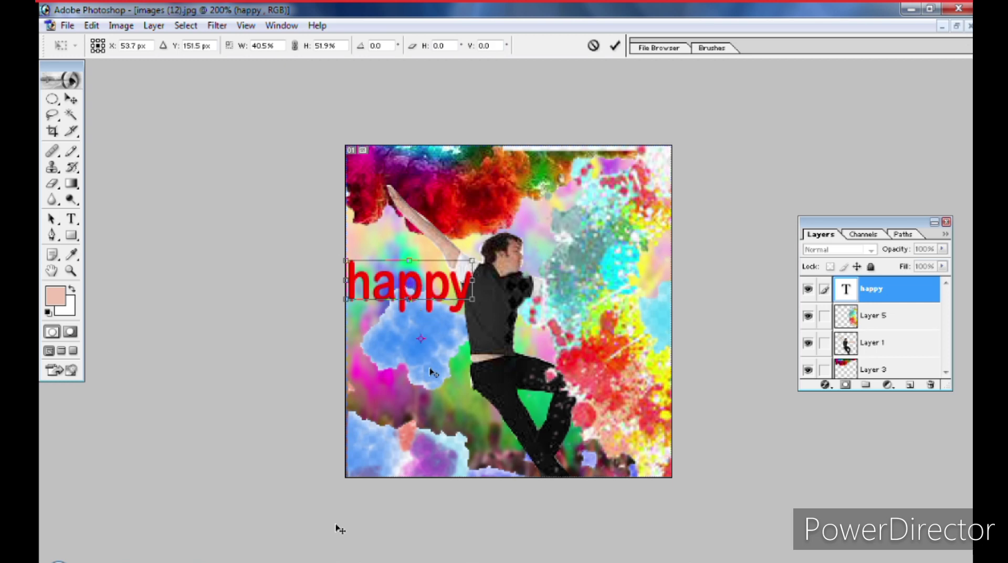
drag(423, 310, 425, 377)
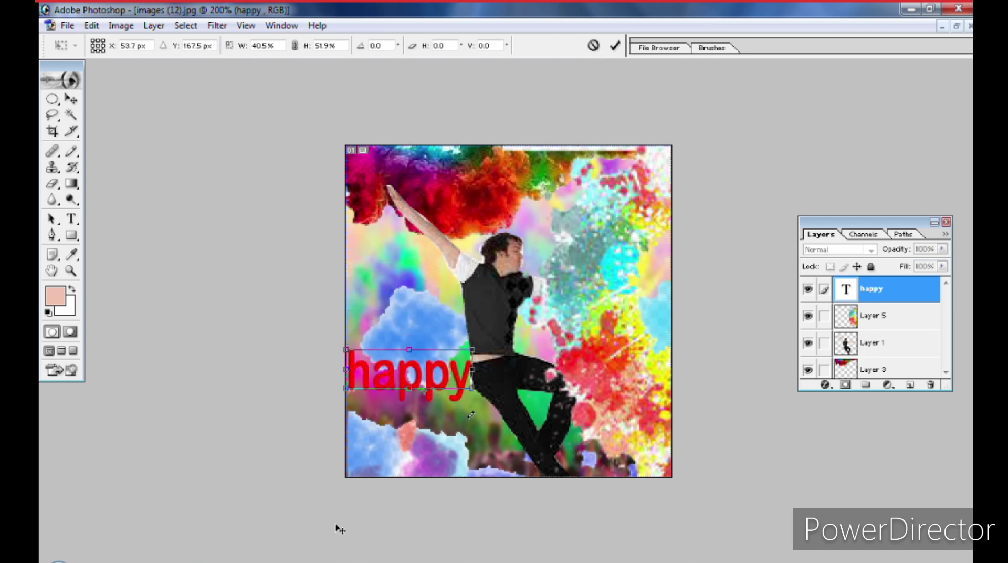
key(Return)
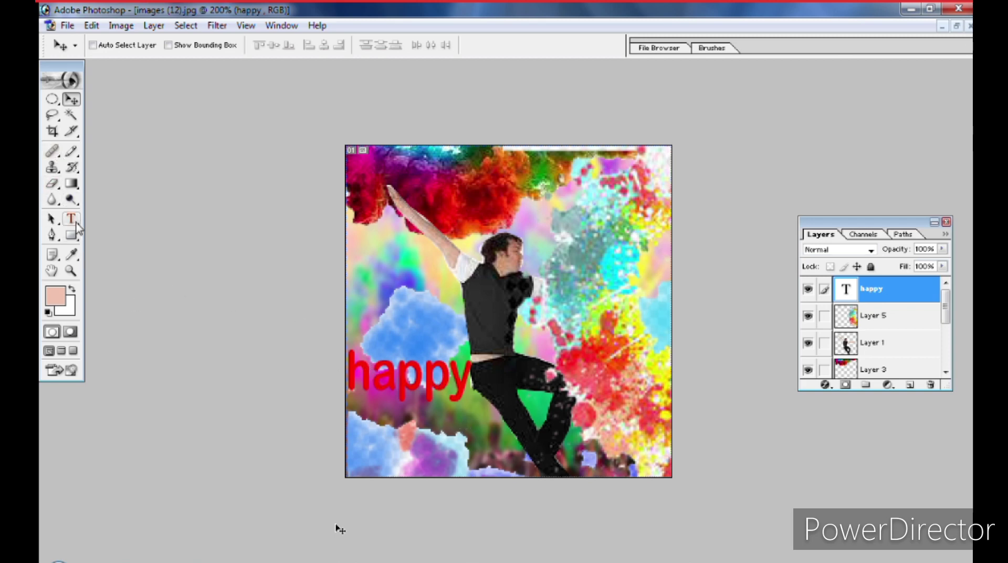
click(72, 219)
- Type 'Holi' on a new text line below 'happy', correcting typos along the way
click(416, 452)
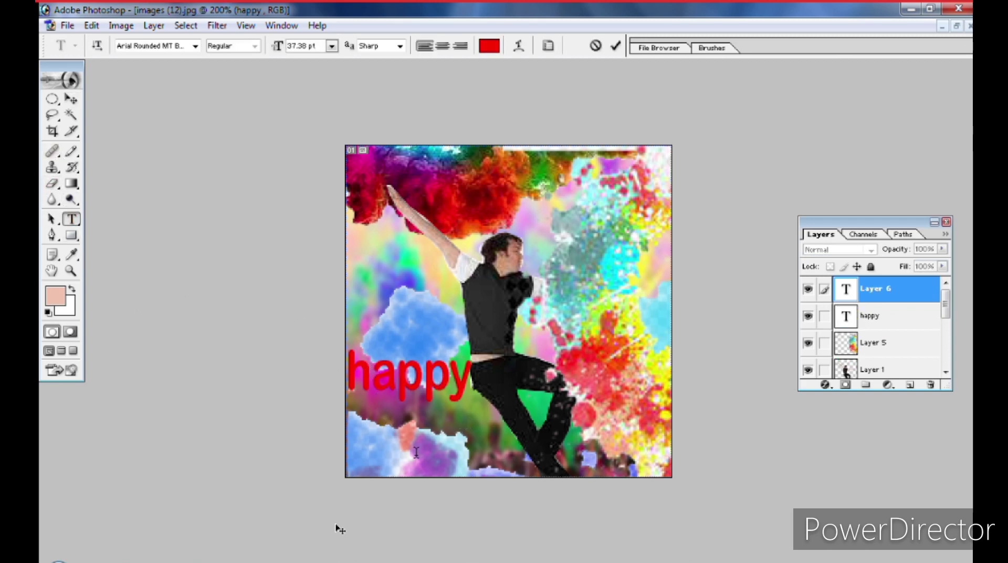
text(ho)
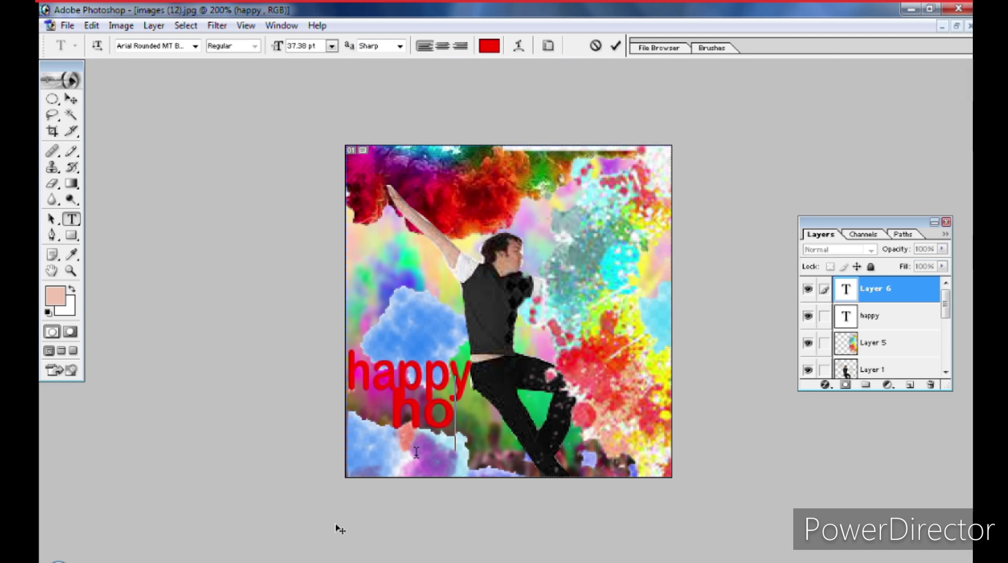
key(BackSpace)
key(BackSpace)
text(H)
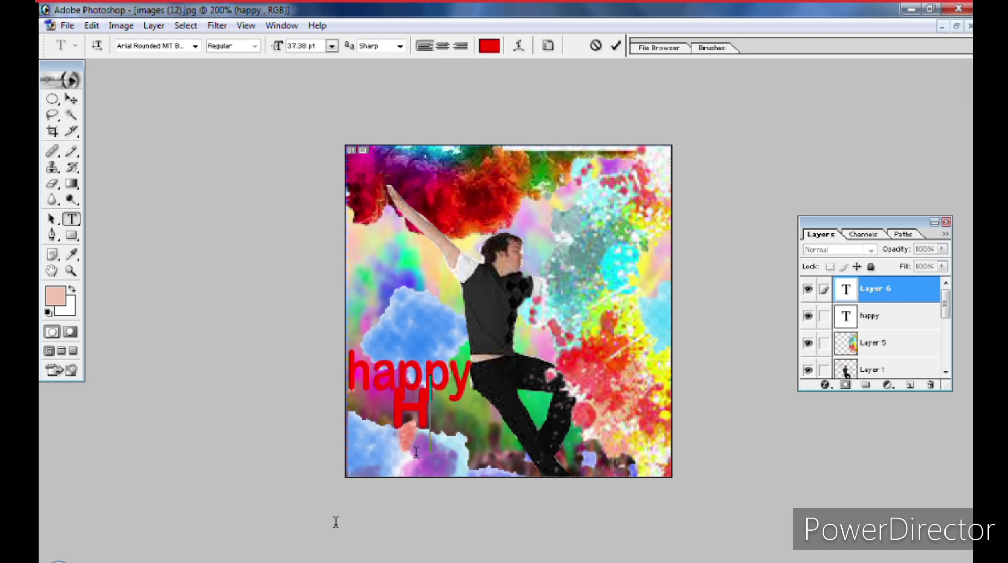
text(o;)
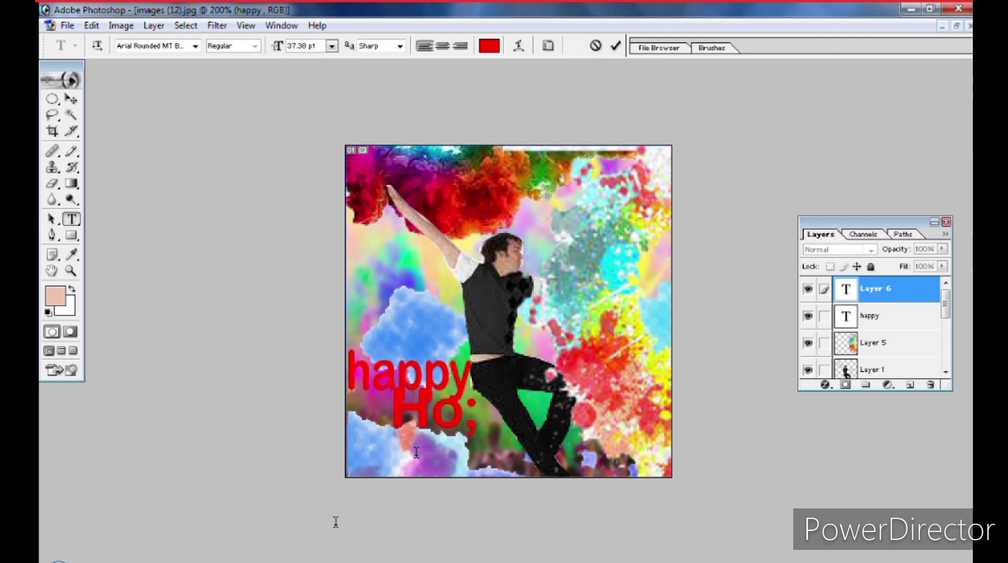
key(BackSpace)
text(li)
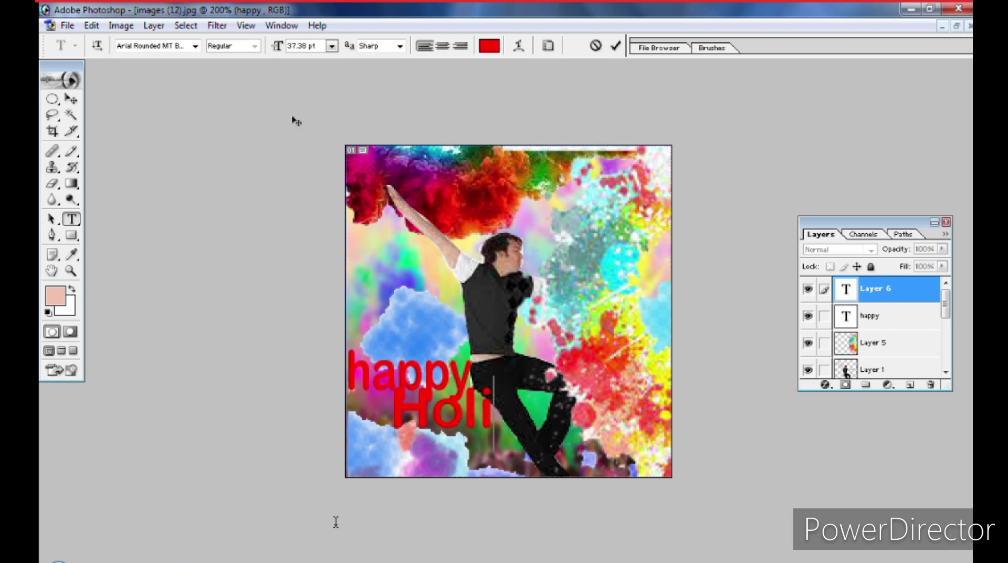
- Try and undo the Bookshelf Symbol 7 font on 'Holi', then move it down-right
click(196, 47)
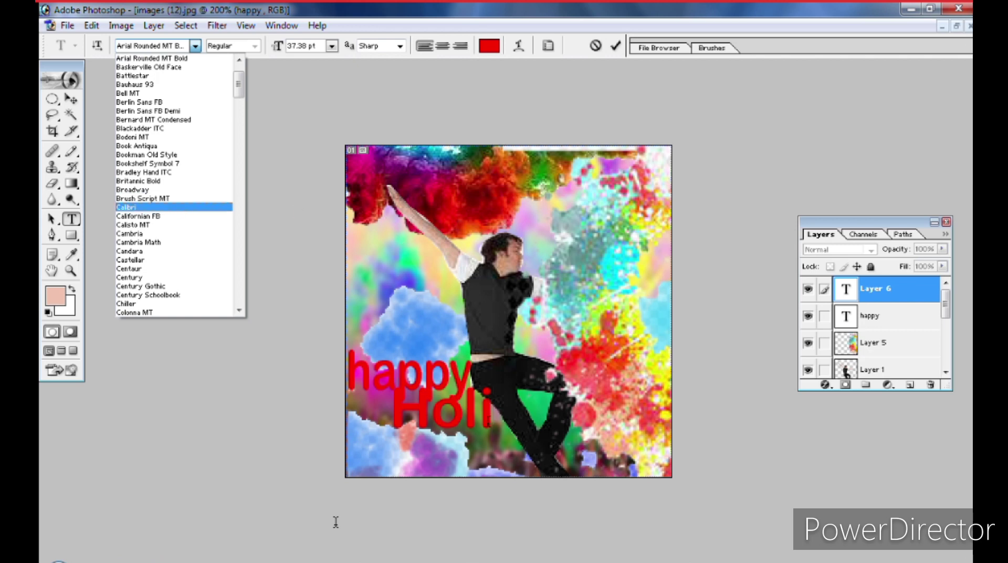
click(336, 521)
drag(478, 414, 340, 412)
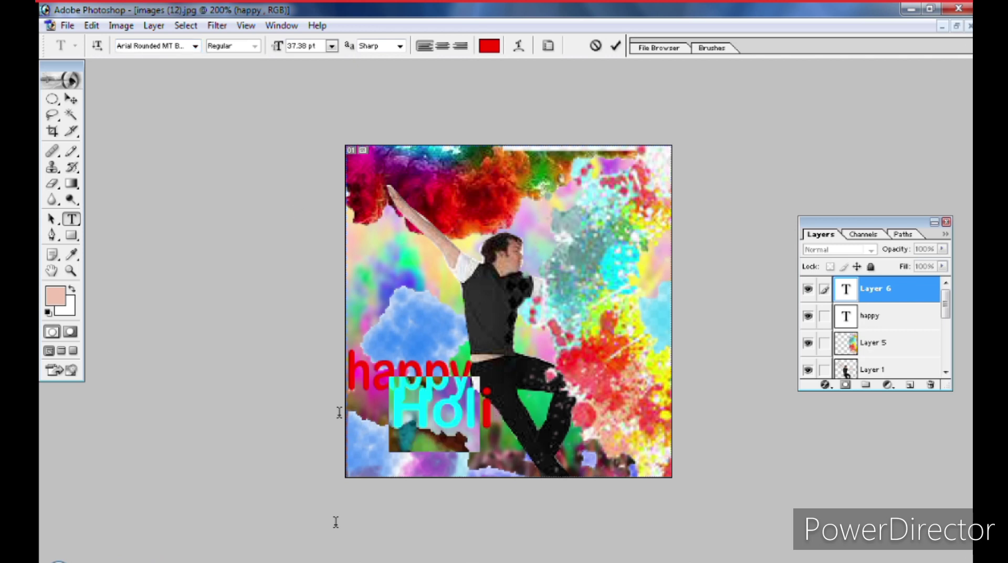
drag(498, 412, 352, 415)
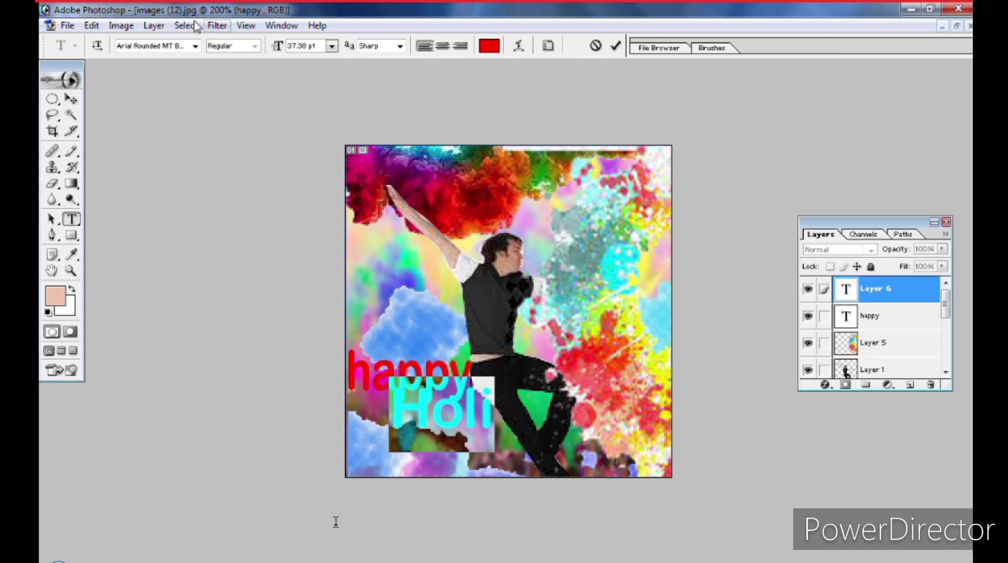
click(195, 47)
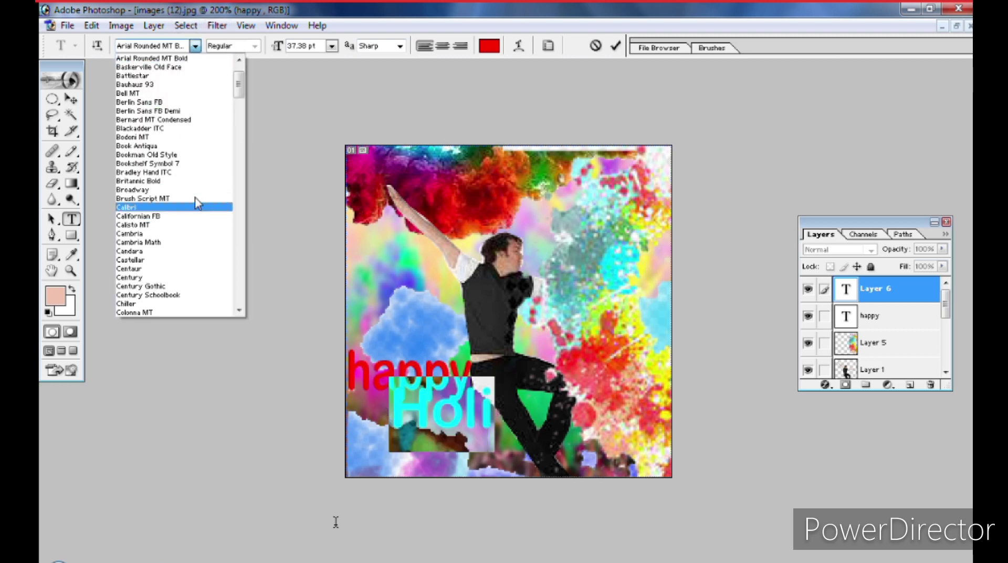
click(198, 163)
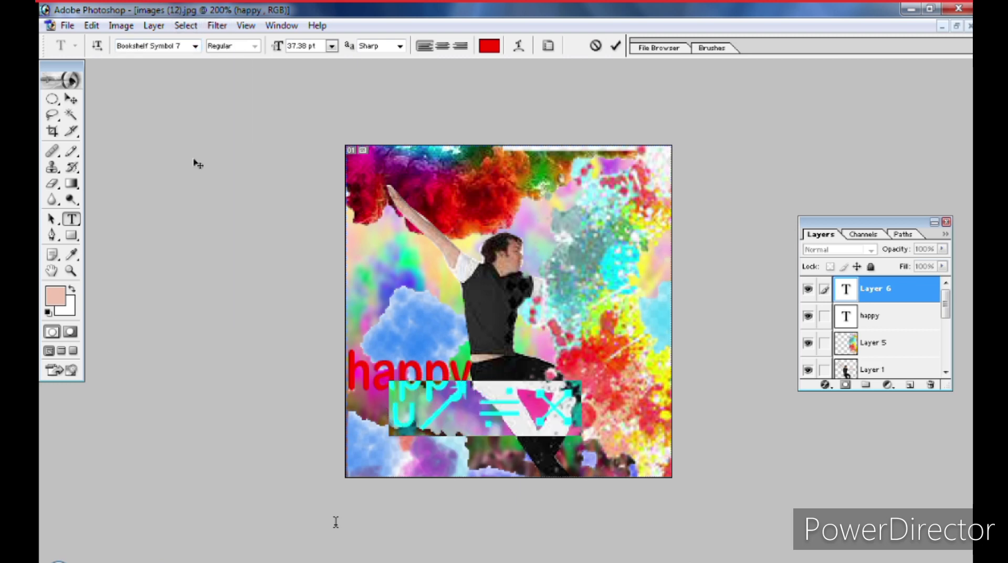
key(ctrl+z)
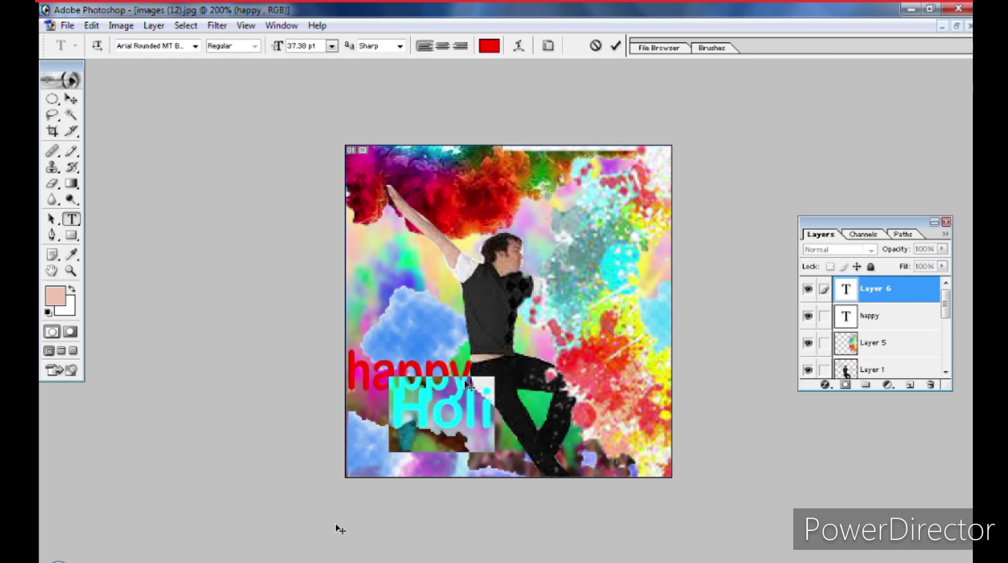
click(71, 98)
drag(435, 415, 454, 434)
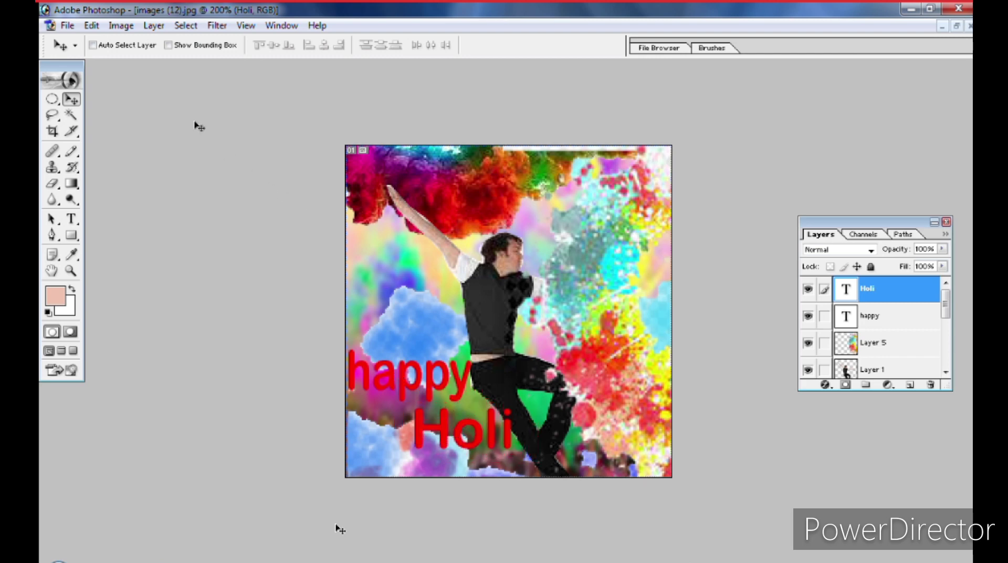
- Attempt gradient fills on the 'Holi' and 'happy' text, dismissing the rasterize errors
click(71, 183)
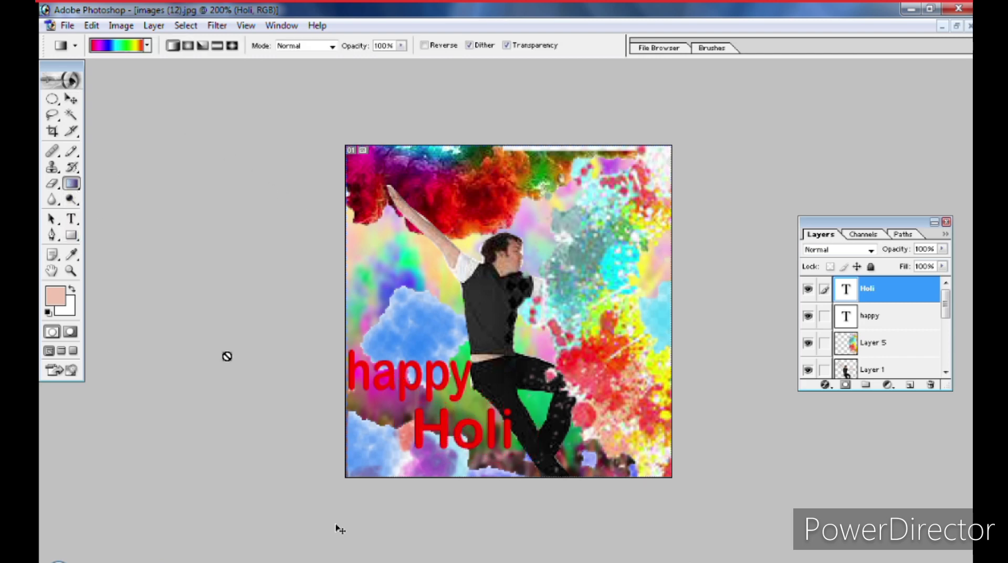
click(429, 437)
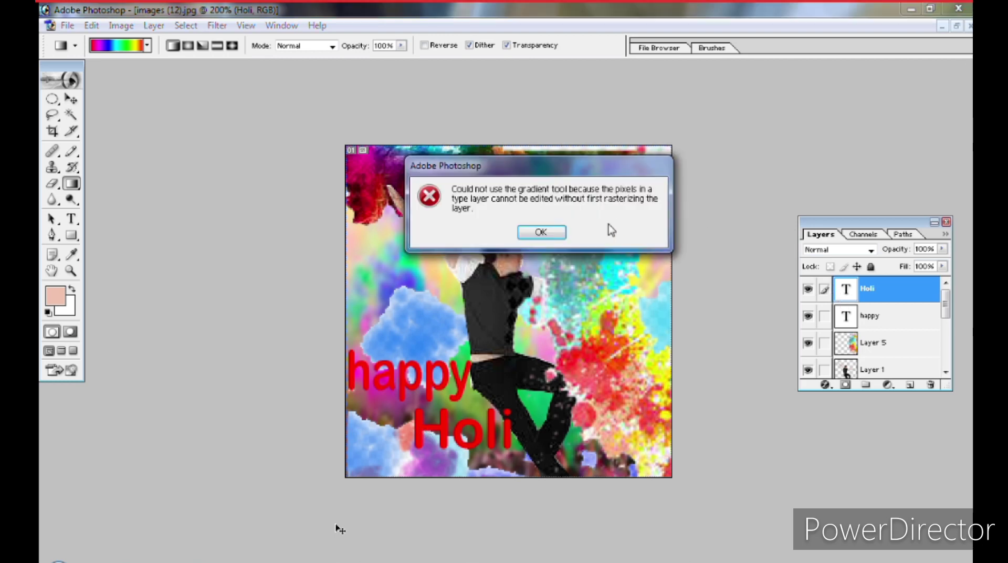
click(542, 232)
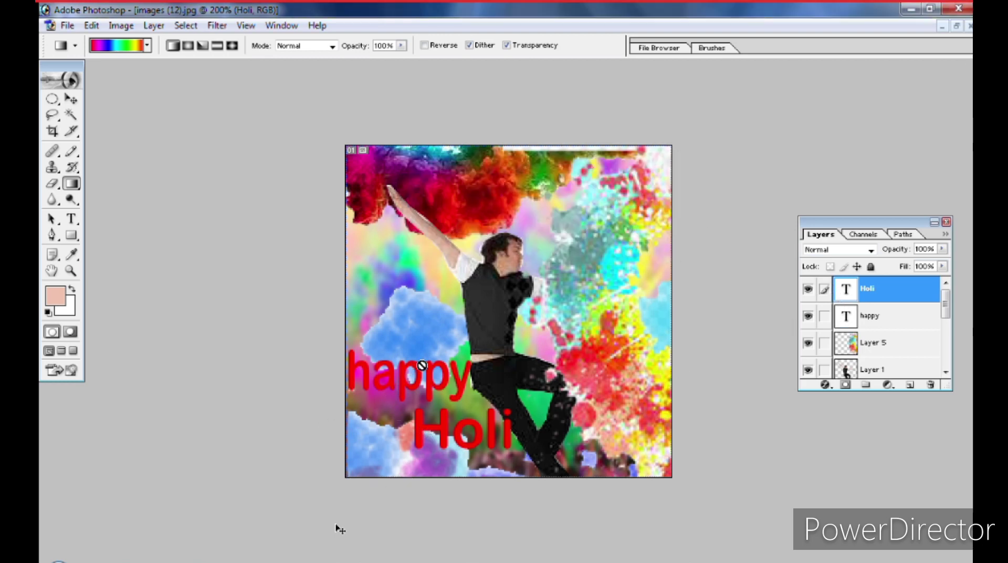
click(864, 314)
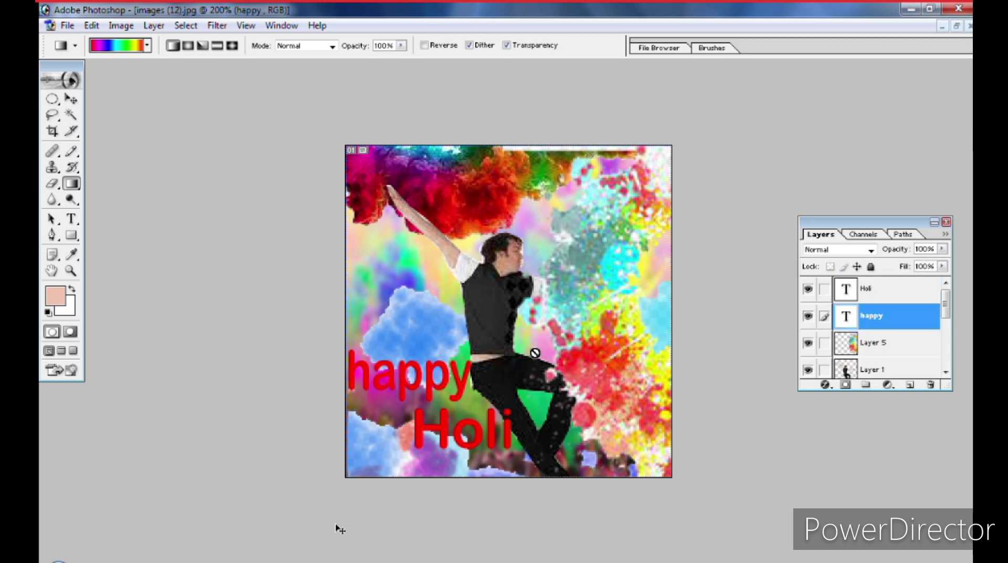
click(408, 376)
click(541, 232)
click(71, 99)
- Drag 'happy' back to lower left, then nudge the 'Holi' layer slightly up-left beneath it
drag(411, 374, 428, 379)
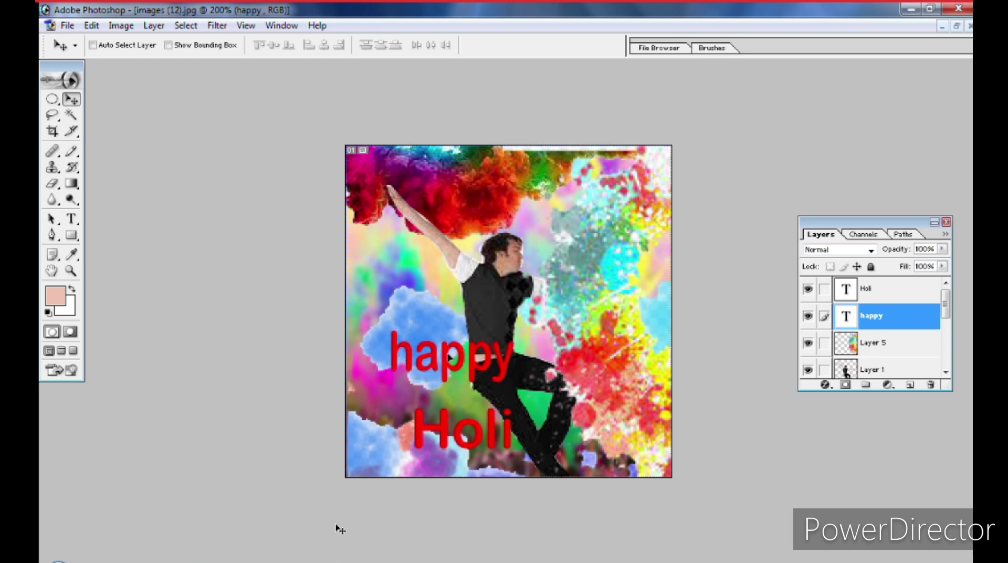
drag(428, 439, 485, 443)
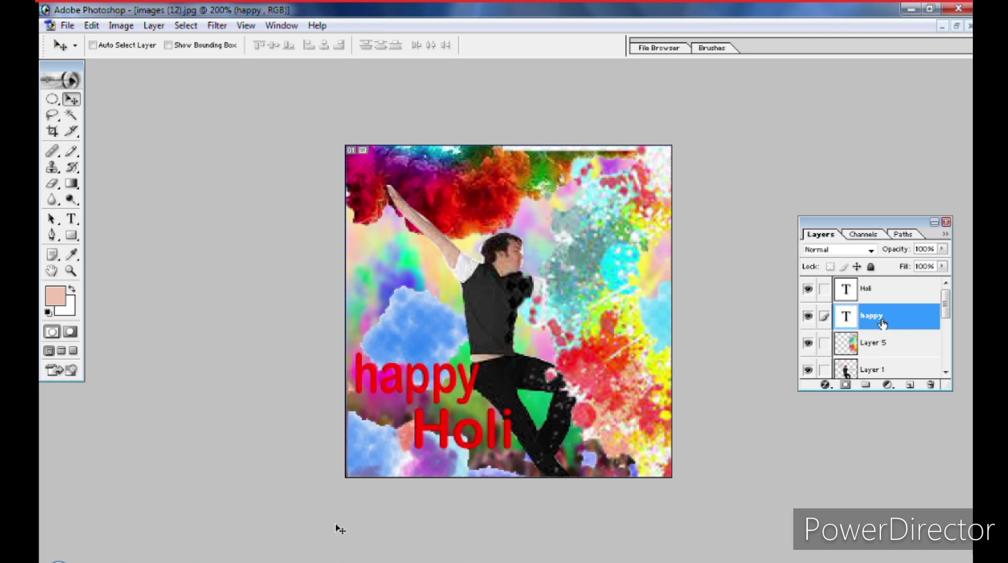
click(881, 288)
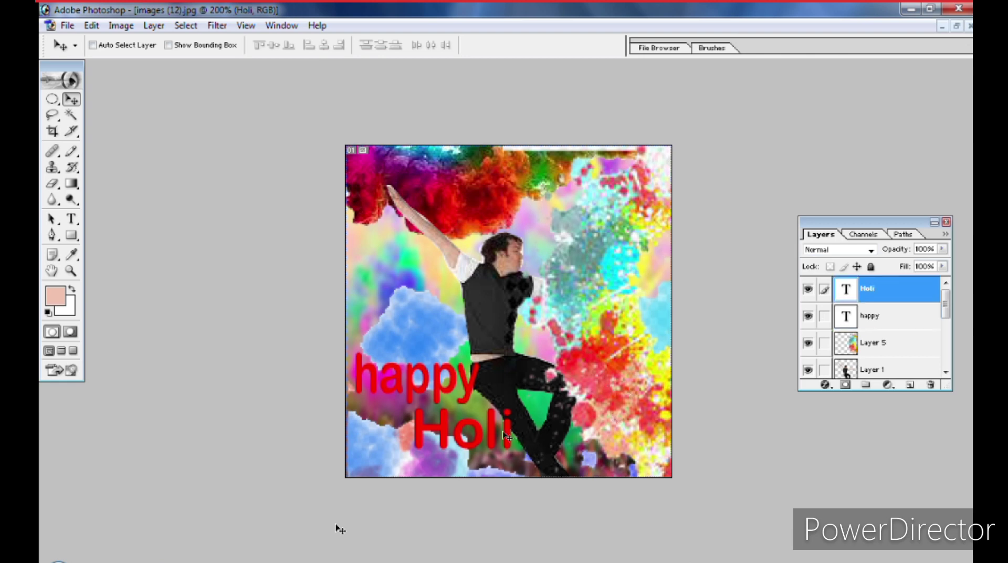
drag(480, 446, 479, 435)
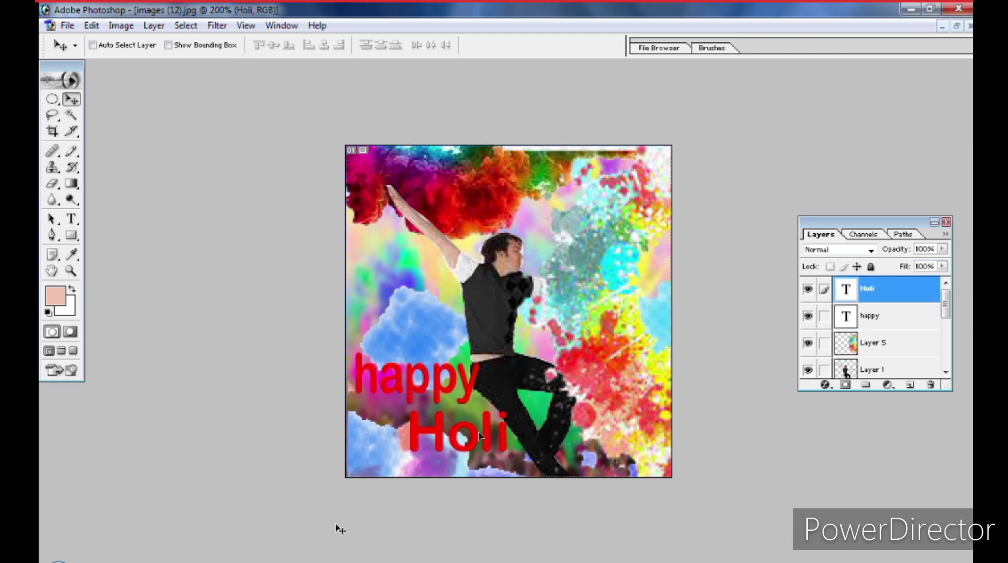